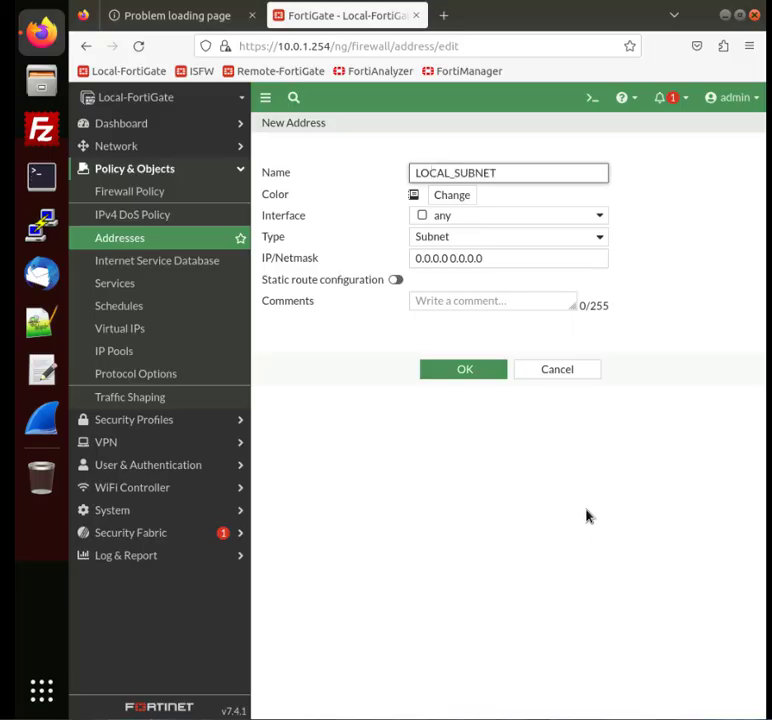
Step: Set the LOCAL_SUBNET address's IP/Netmask to 10.0.1.0/24 and save the address
left_click(504, 259)
key("ctrl+a")
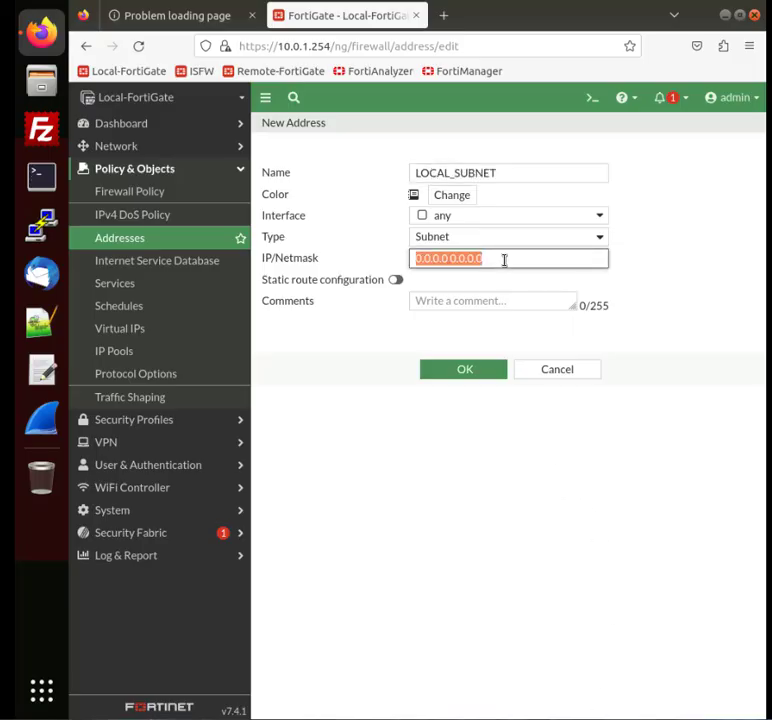
type("10.0.1.0/24")
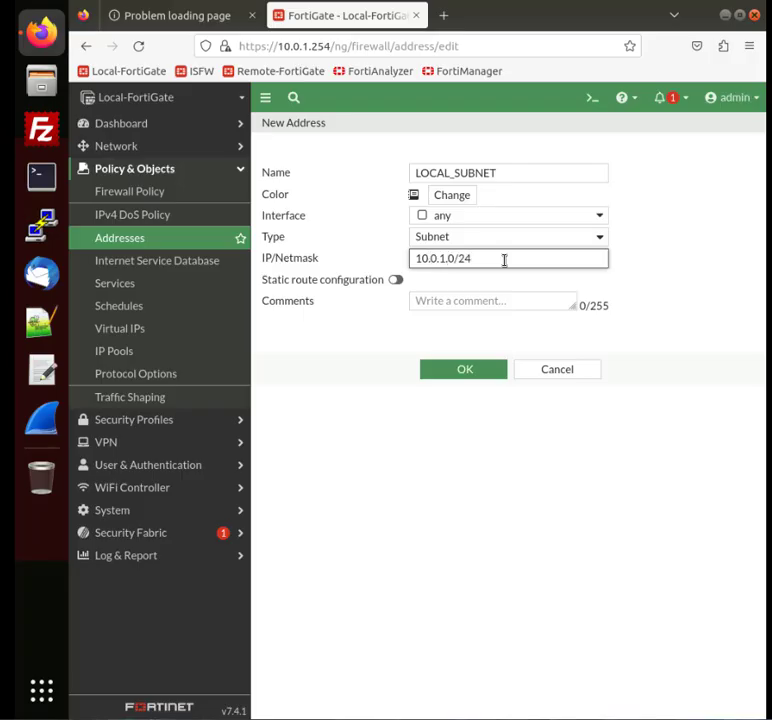
left_click(449, 371)
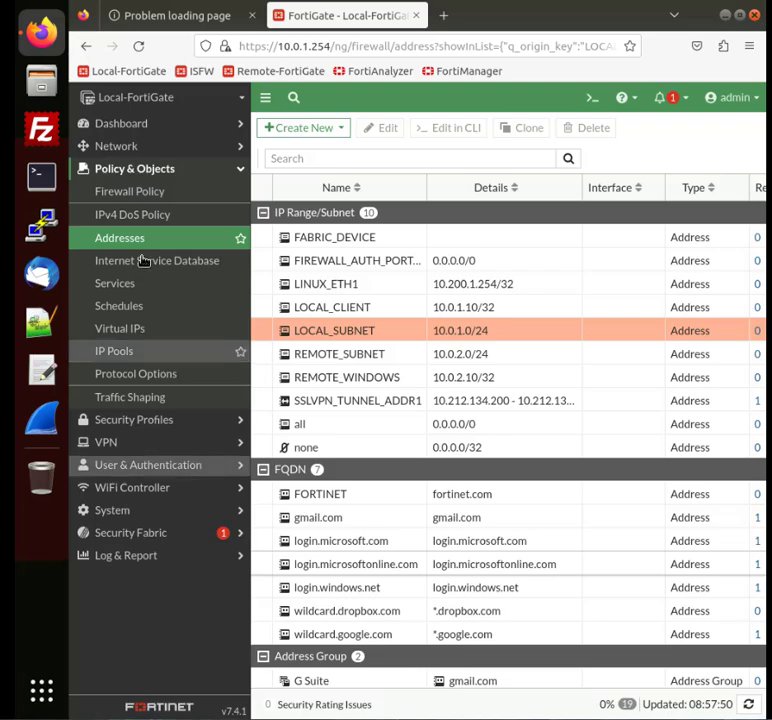
Step: Start a new firewall policy, keeping the classic list layout, and name it Internet_Access
left_click(135, 194)
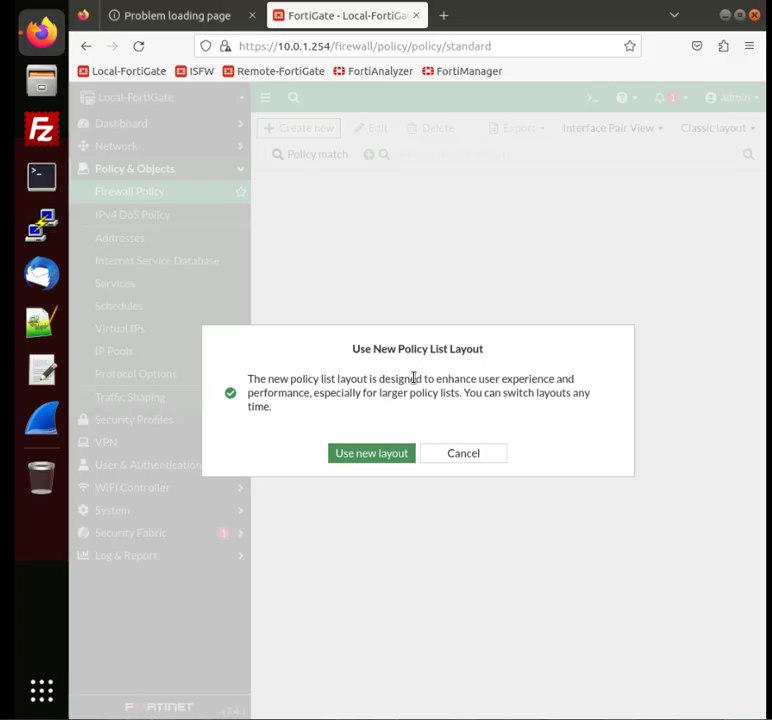
left_click(477, 455)
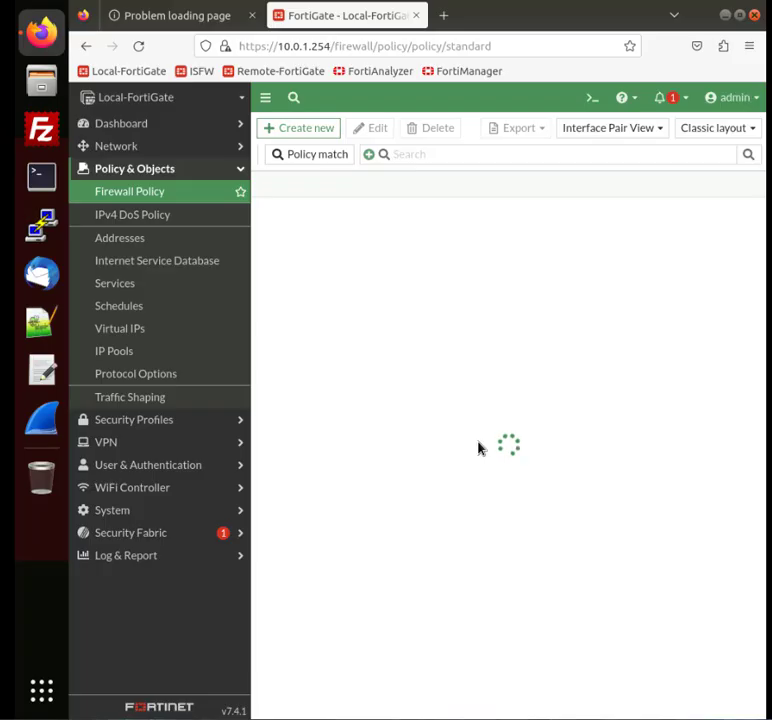
left_click(311, 131)
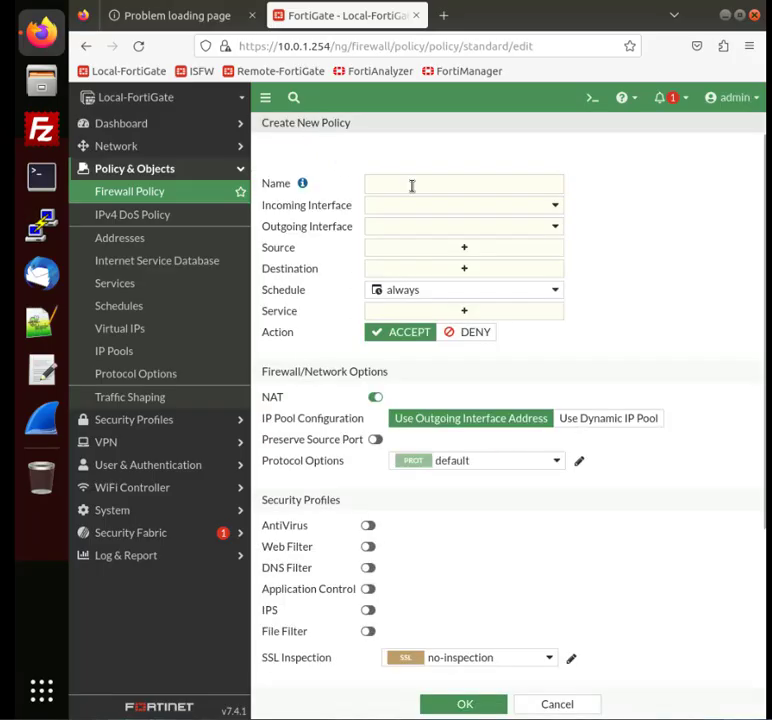
left_click(411, 185)
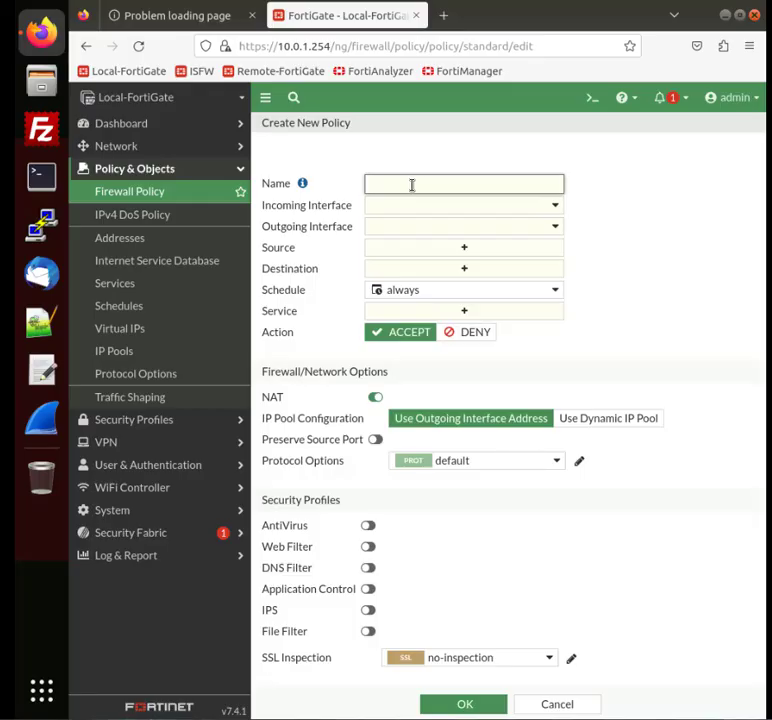
type("Internet_Access")
Step: Set the policy's incoming interface to port3 and outgoing interface to port1
left_click(404, 212)
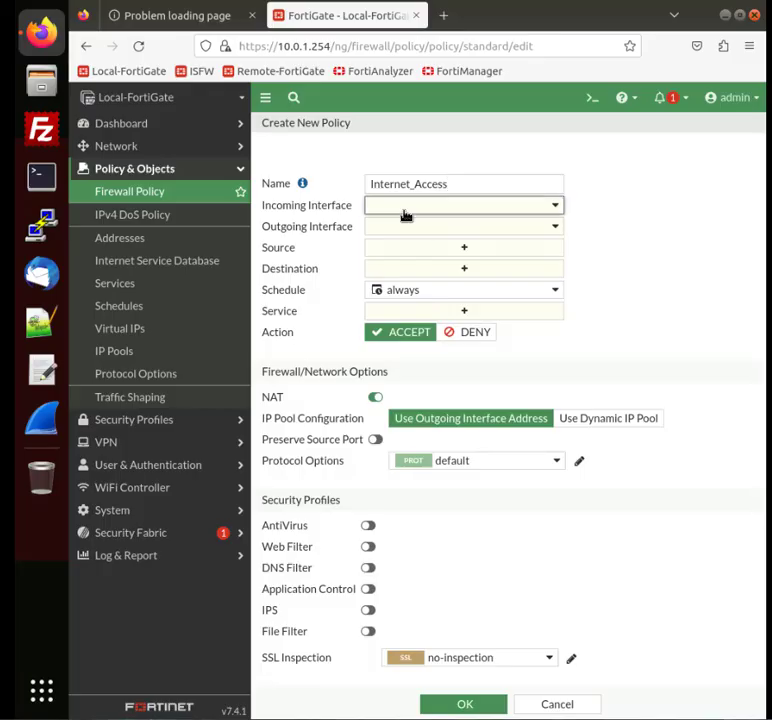
left_click(424, 305)
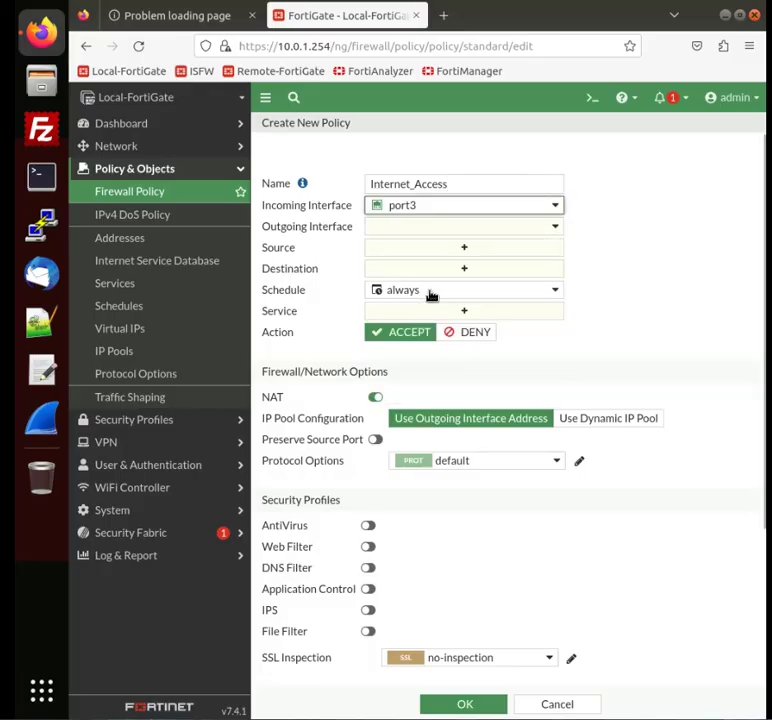
left_click(457, 229)
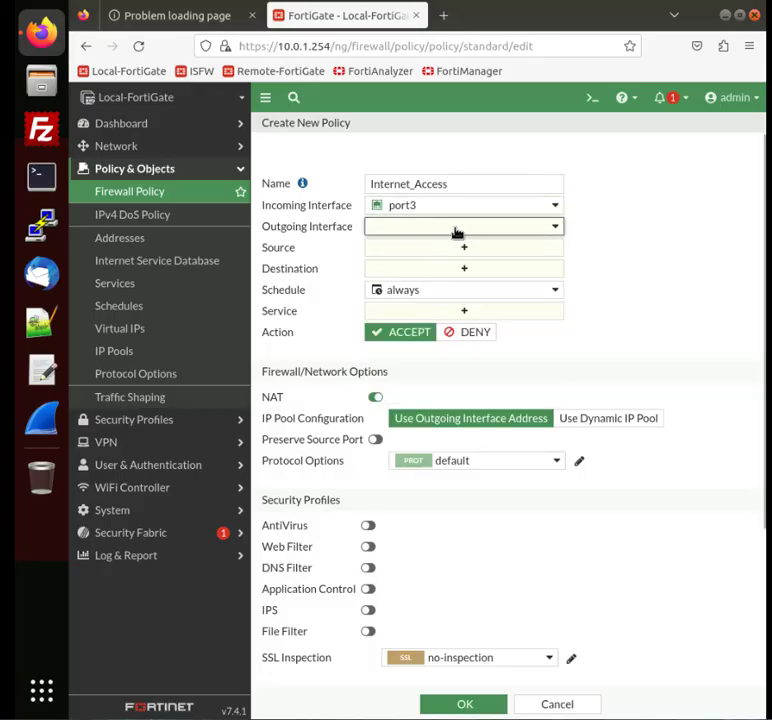
left_click(427, 290)
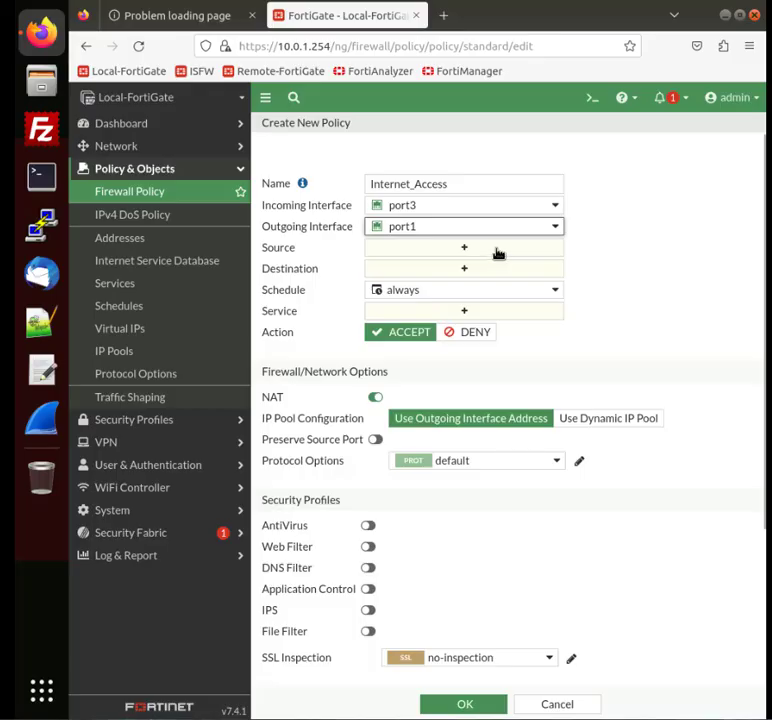
Step: Set the policy's source to LOCAL_SUBNET and its destination to all
left_click(497, 252)
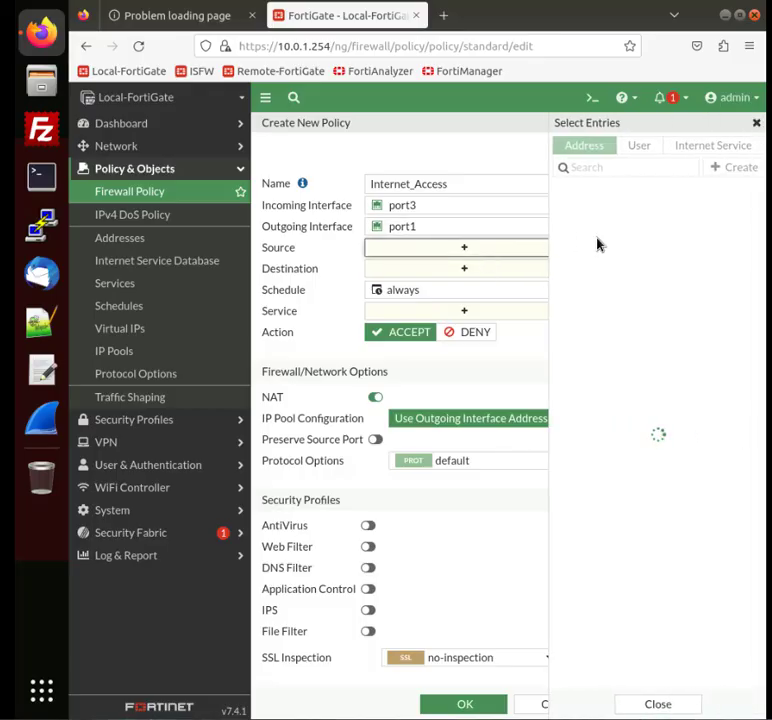
left_click(607, 338)
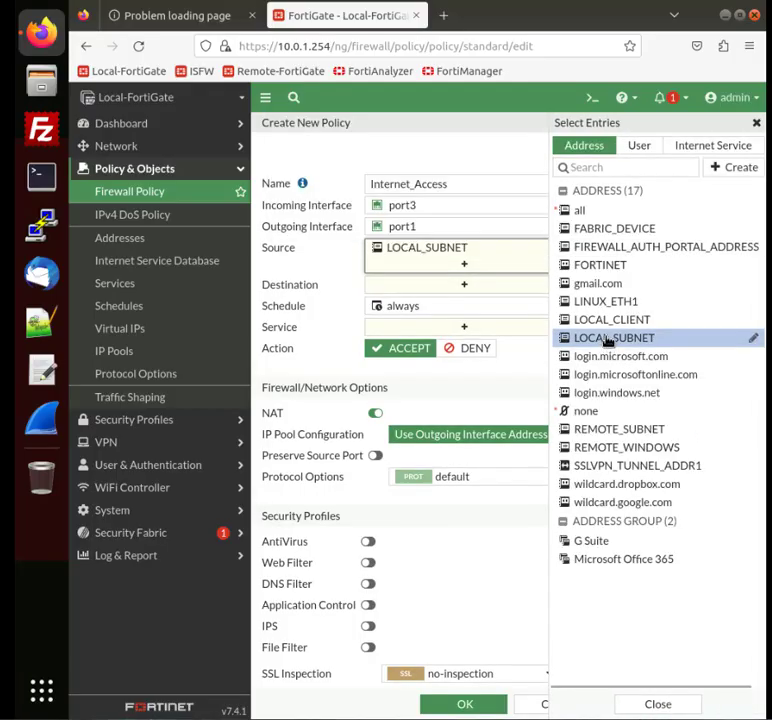
left_click(320, 287)
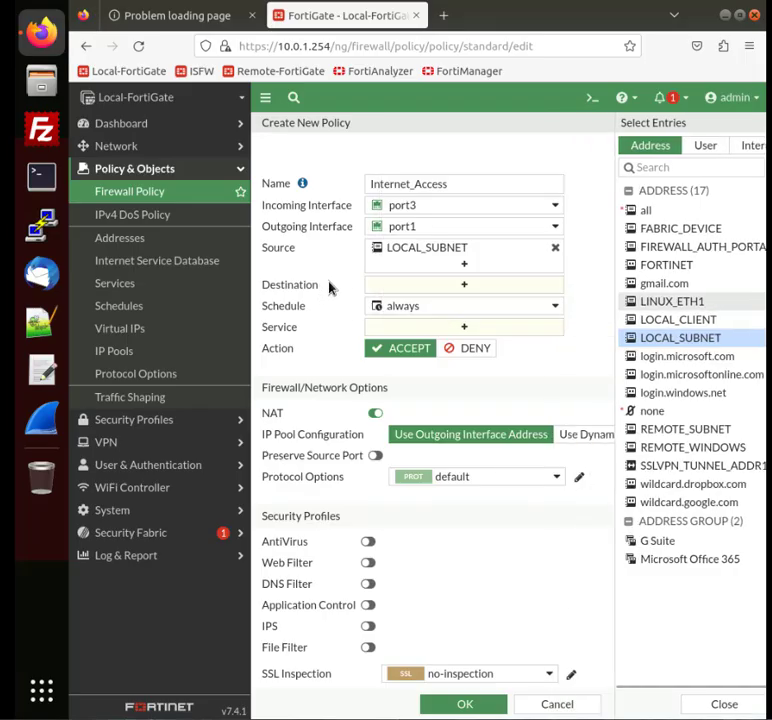
left_click(408, 288)
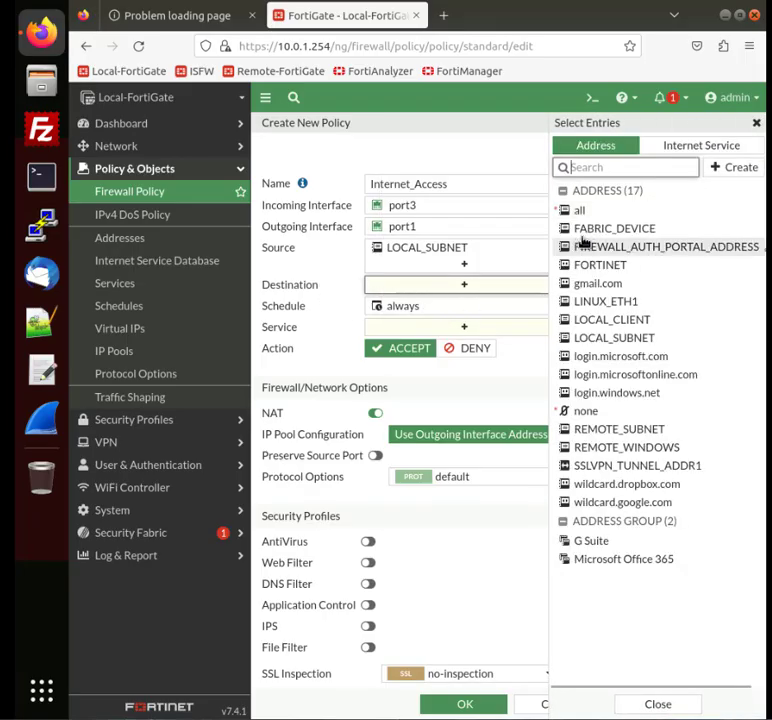
left_click(604, 214)
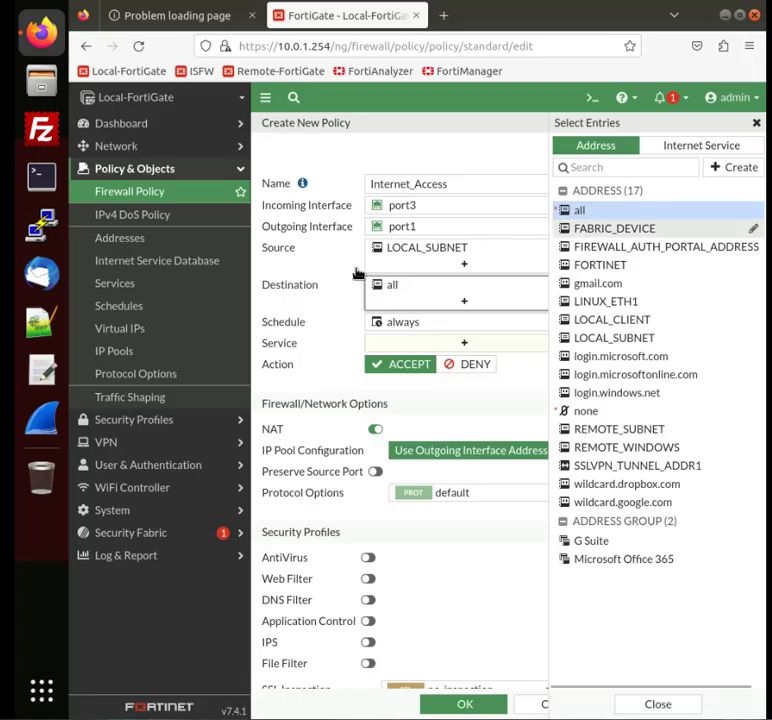
left_click(329, 288)
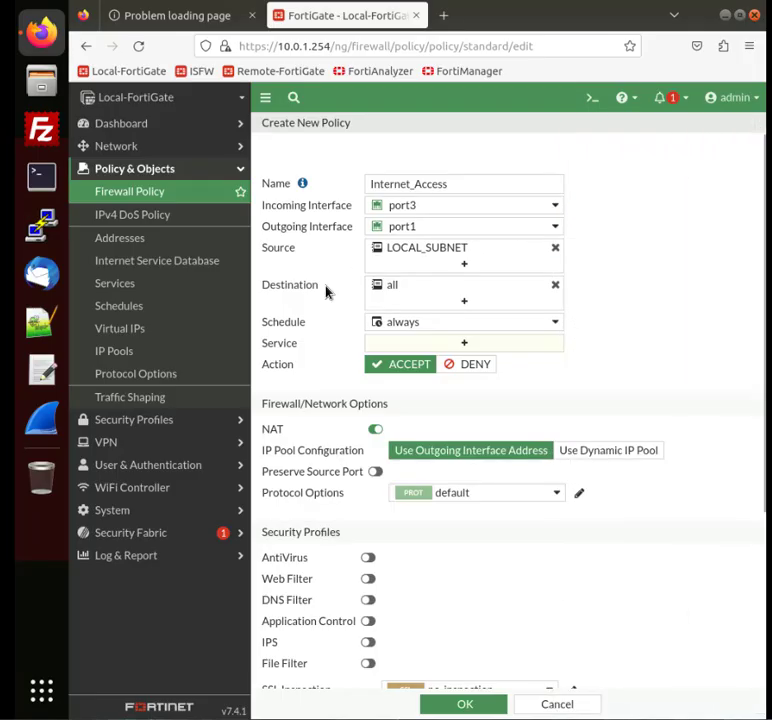
Step: Add the services ALL_ICMP, HTTP, HTTPS, DNS and SSH to the policy
left_click(451, 345)
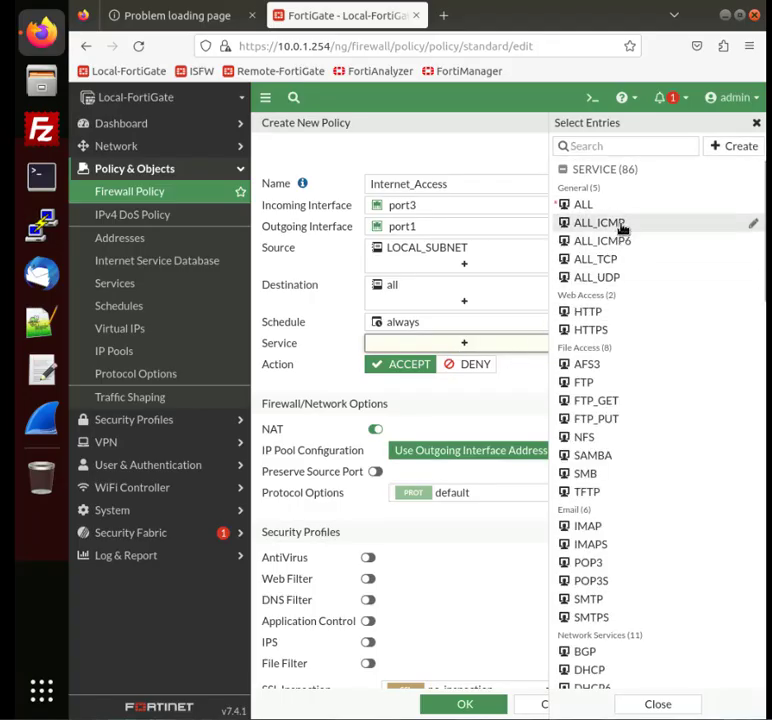
left_click(617, 224)
left_click(590, 312)
left_click(599, 330)
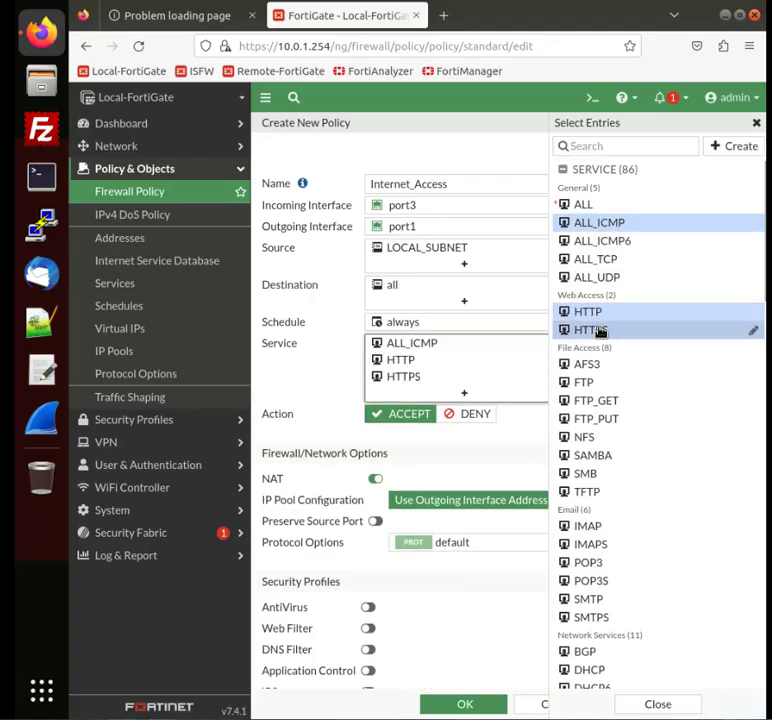
scroll(612, 558, "down", 3)
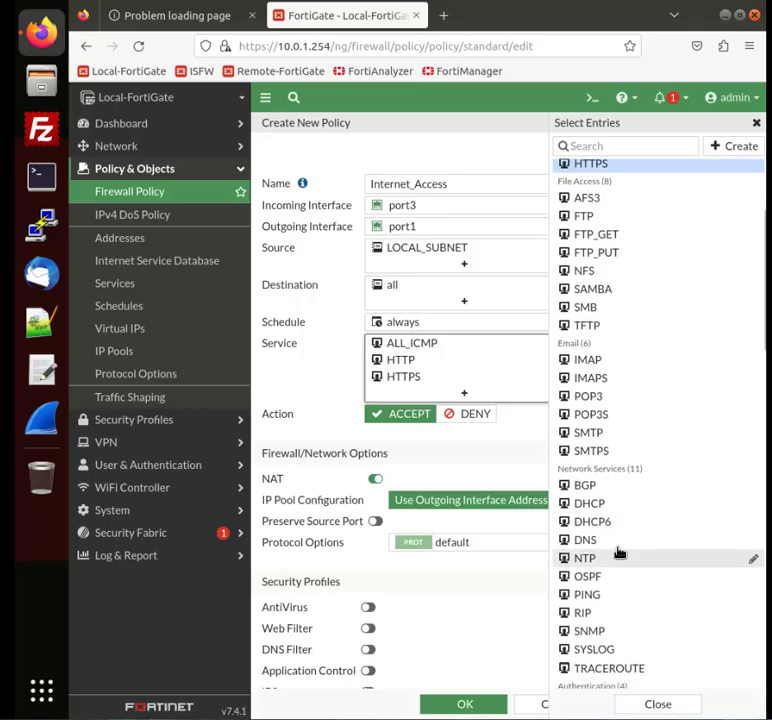
left_click(618, 548)
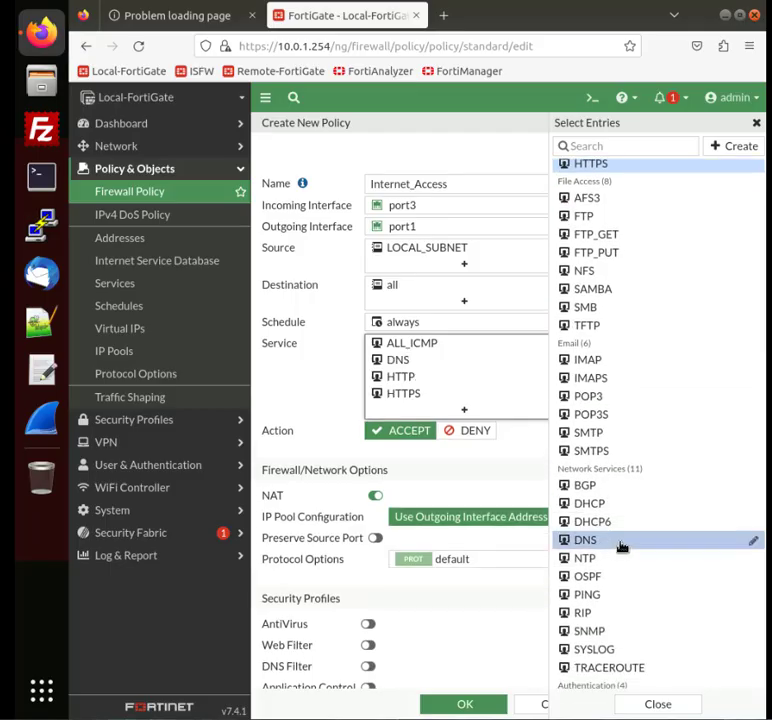
scroll(621, 545, "down", 6)
left_click(612, 531)
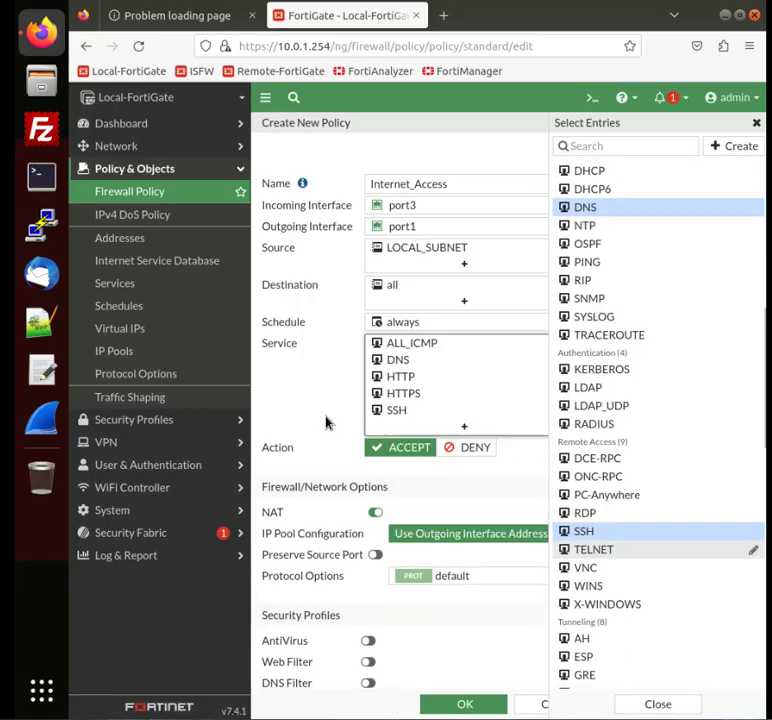
left_click(326, 422)
Step: Set allowed-traffic logging to All Sessions and save the policy
scroll(313, 427, "down", 4)
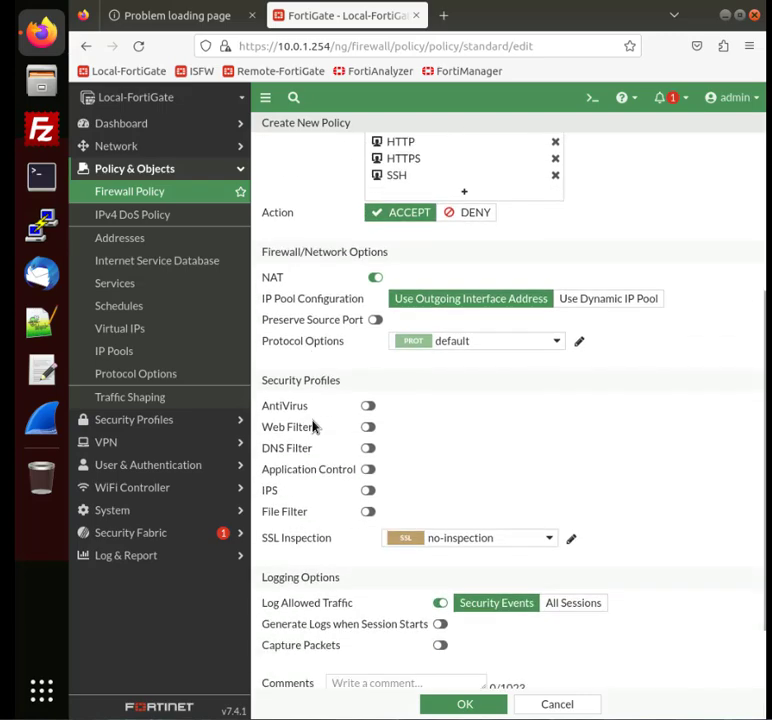
left_click(573, 525)
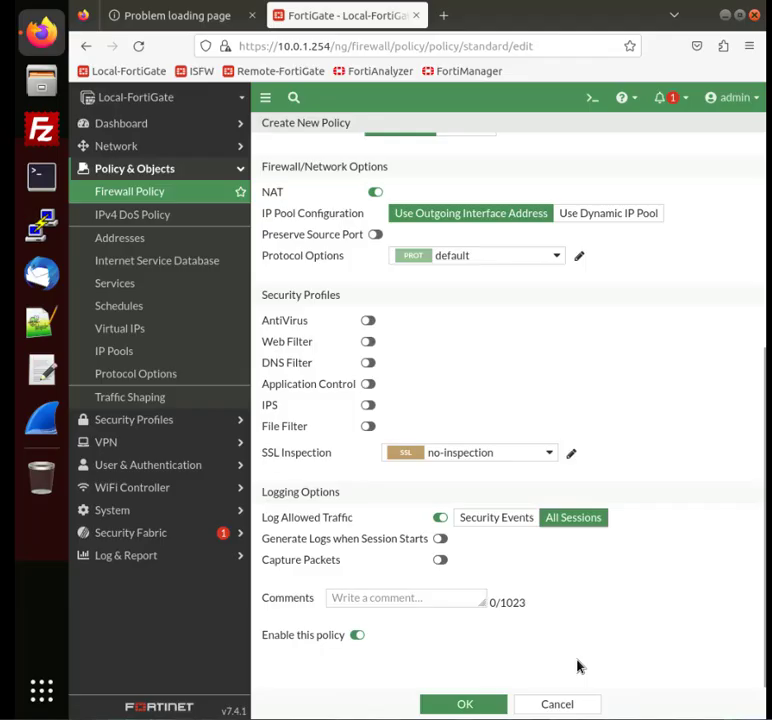
left_click(466, 704)
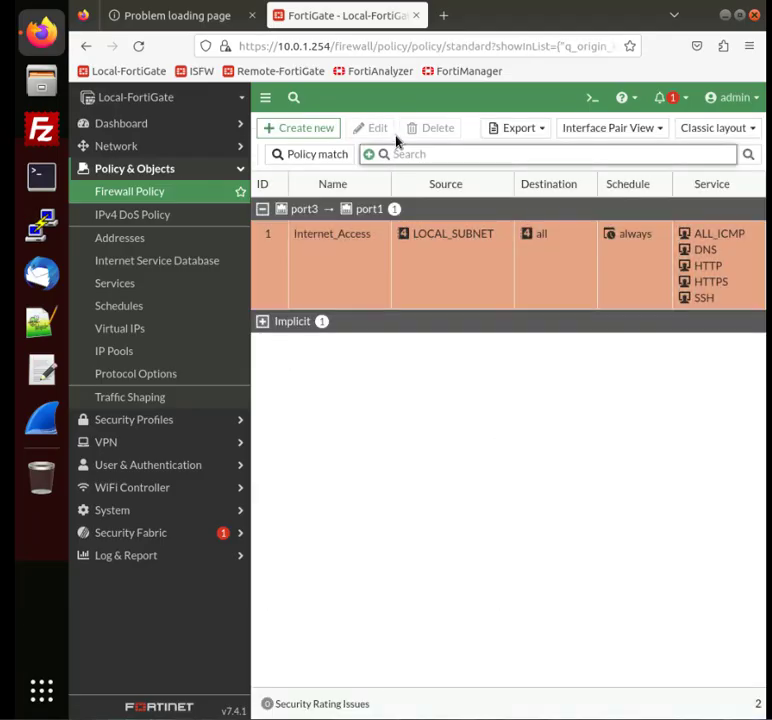
left_click(445, 16)
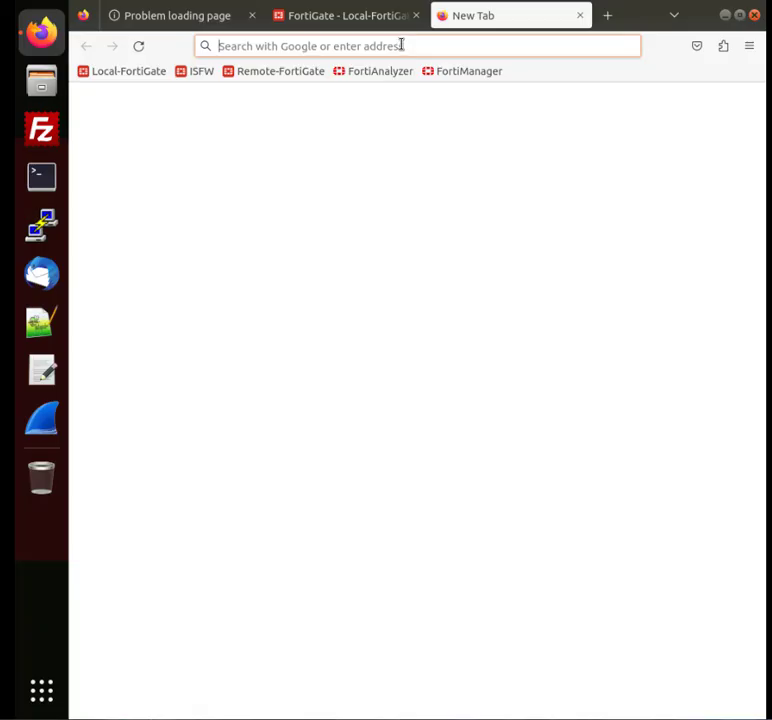
type("www.fort")
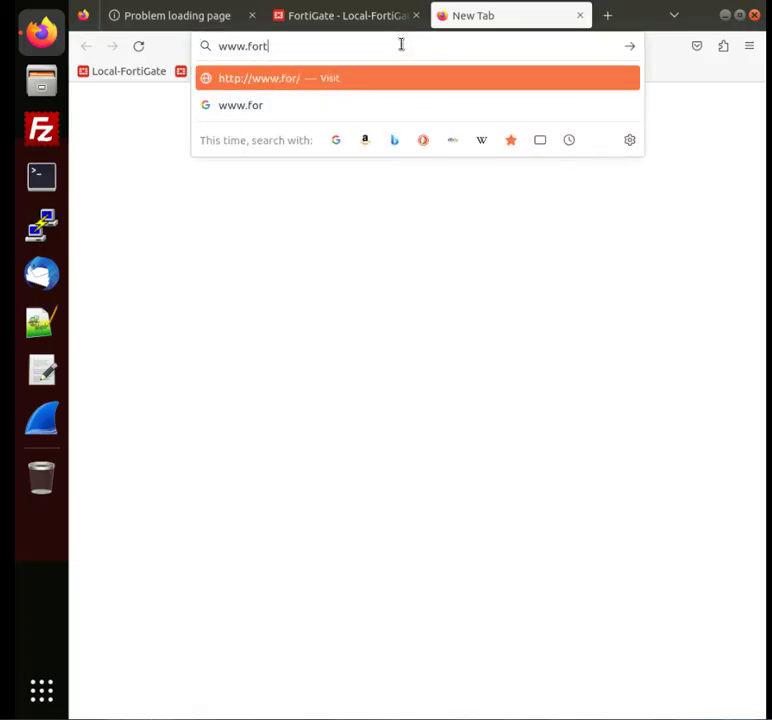
type("inet.com")
key("Return")
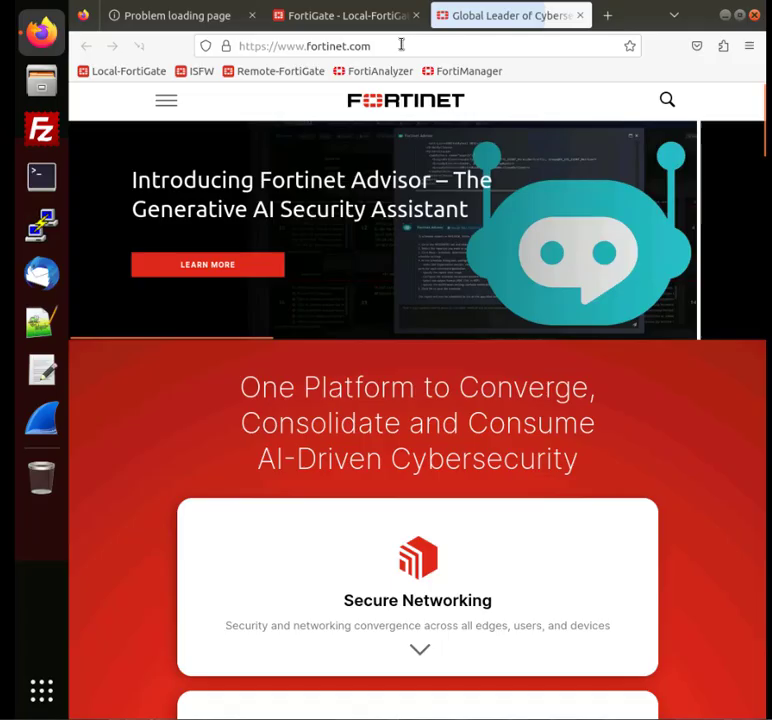
left_click(401, 44)
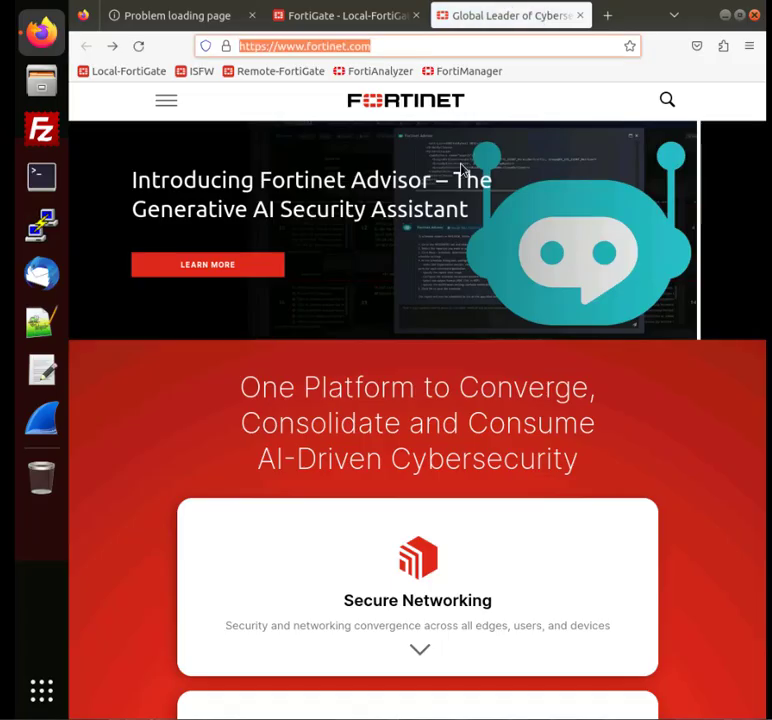
type("w")
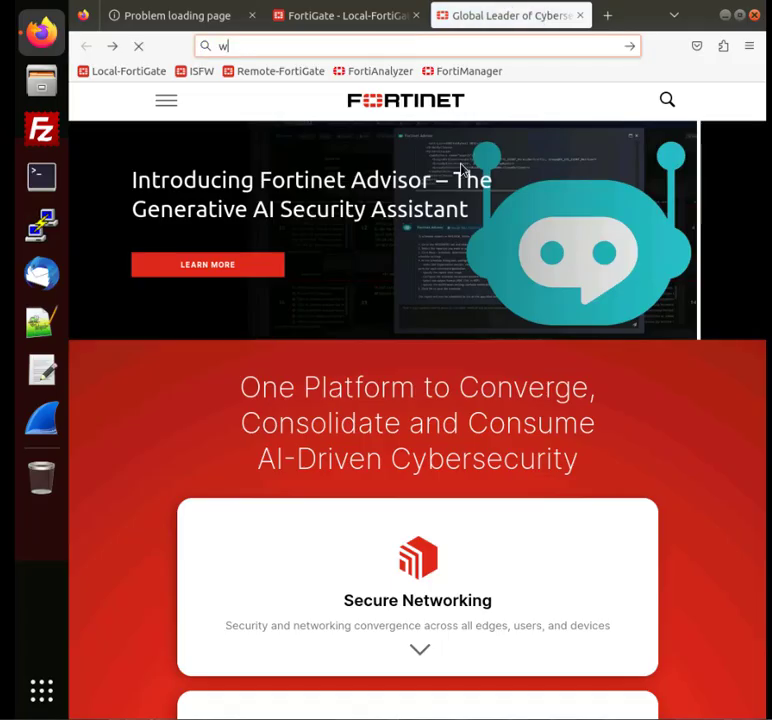
type("ww.google.com")
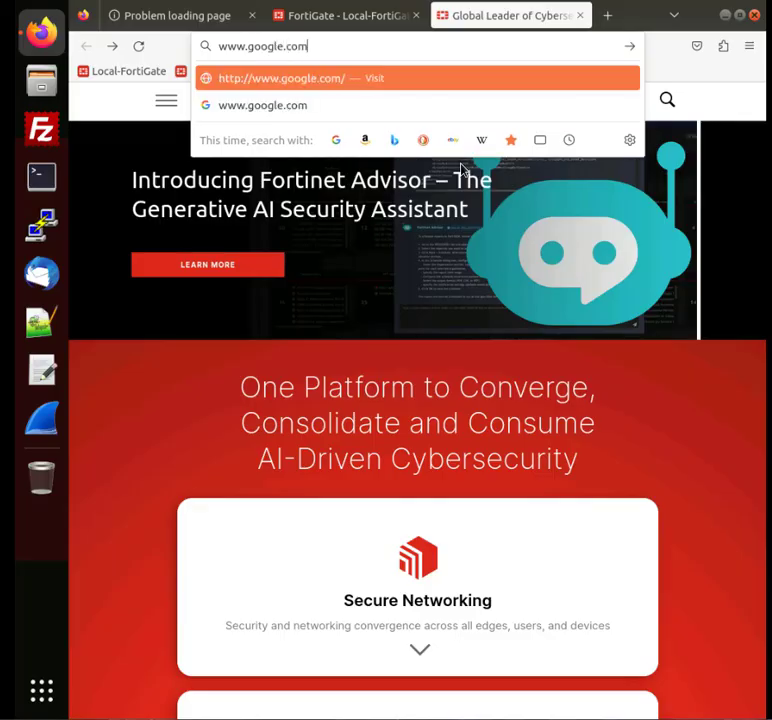
key("Return")
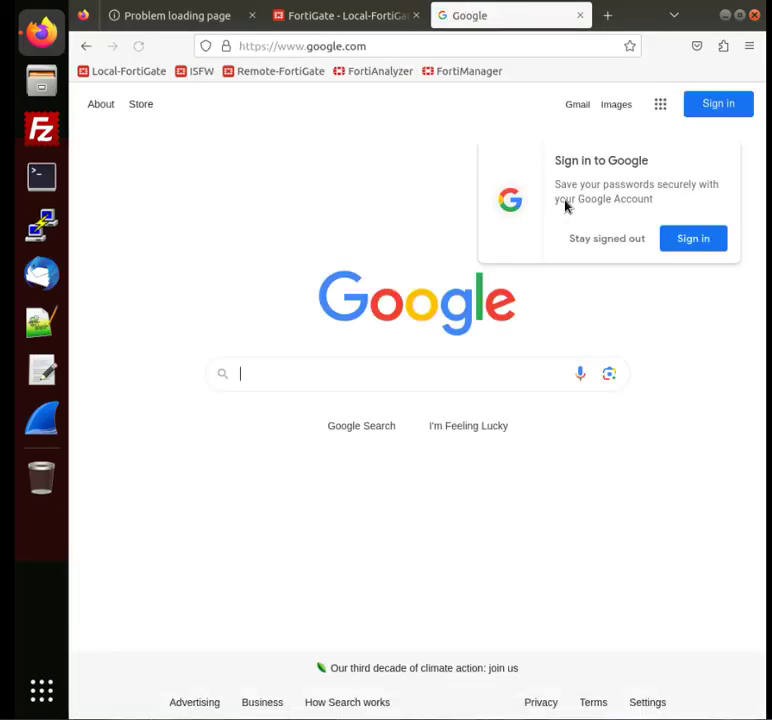
left_click(607, 240)
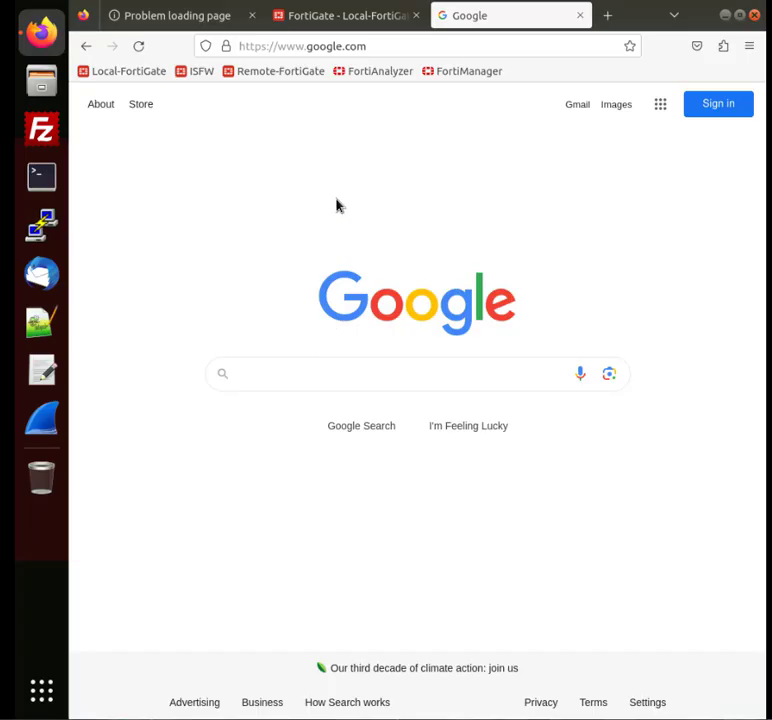
Step: Open the traffic logs matching the Internet_Access policy and scroll through the entries
left_click(336, 22)
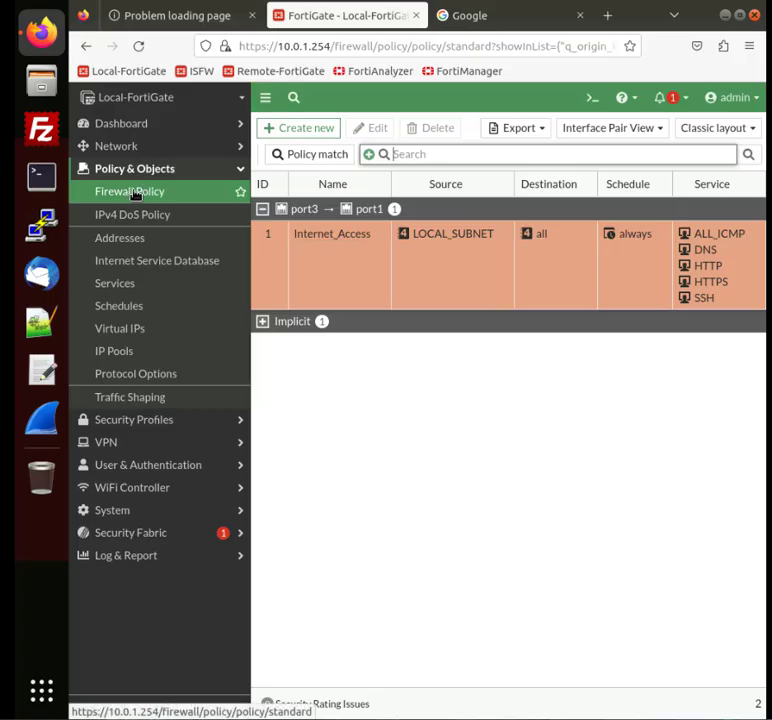
right_click(282, 252)
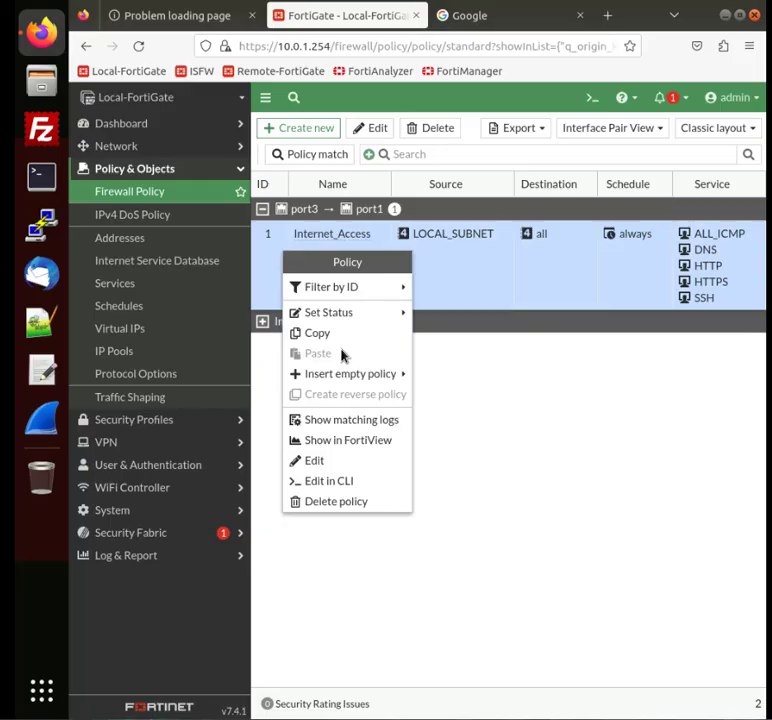
left_click(365, 428)
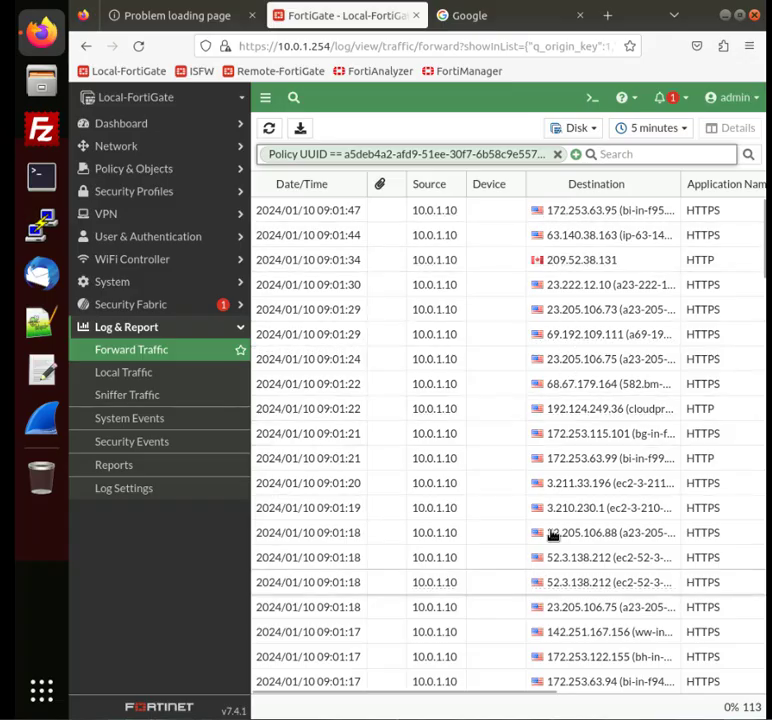
scroll(600, 410, "down", 1)
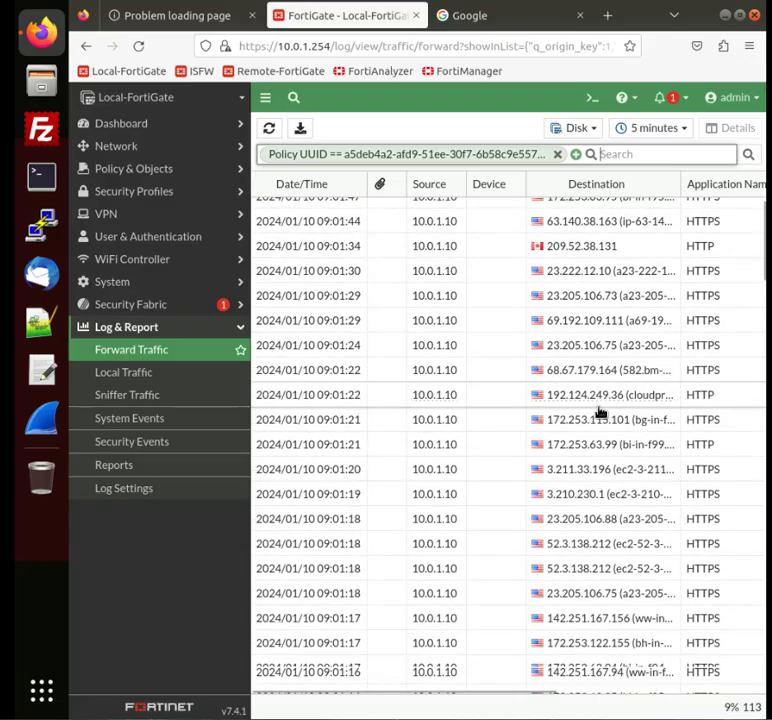
scroll(600, 412, "down", 4)
left_click(601, 154)
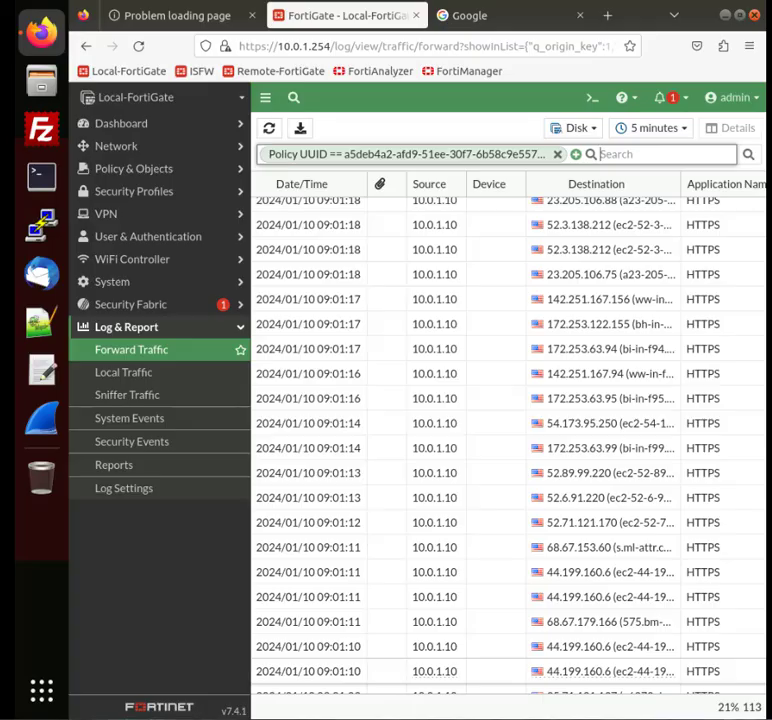
Step: Start a new firewall policy and name it Block_Ping
left_click(153, 172)
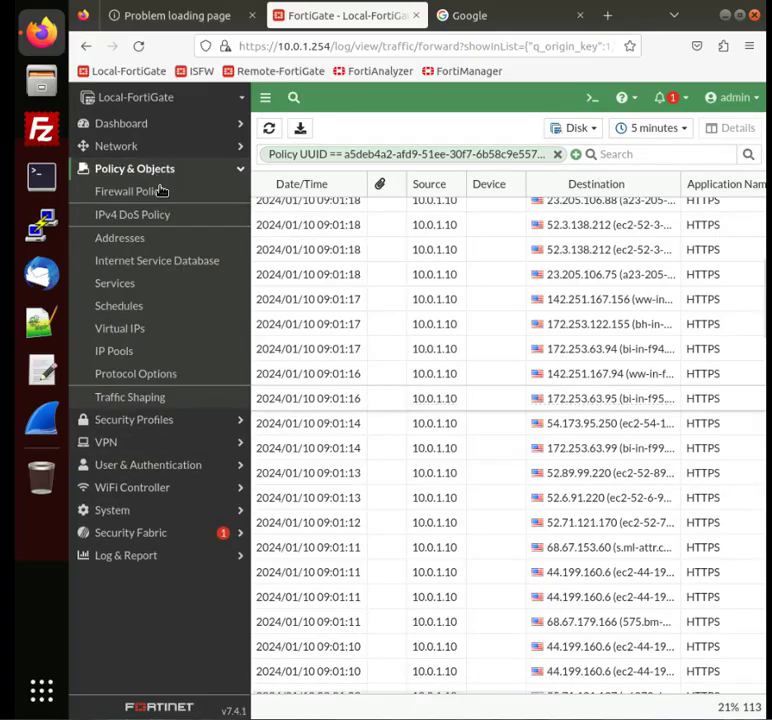
left_click(147, 197)
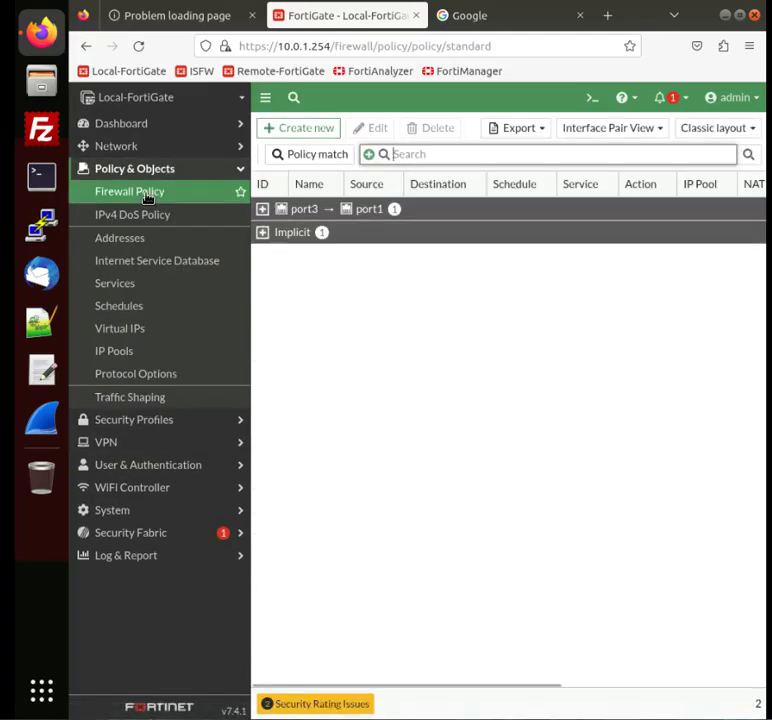
left_click(297, 132)
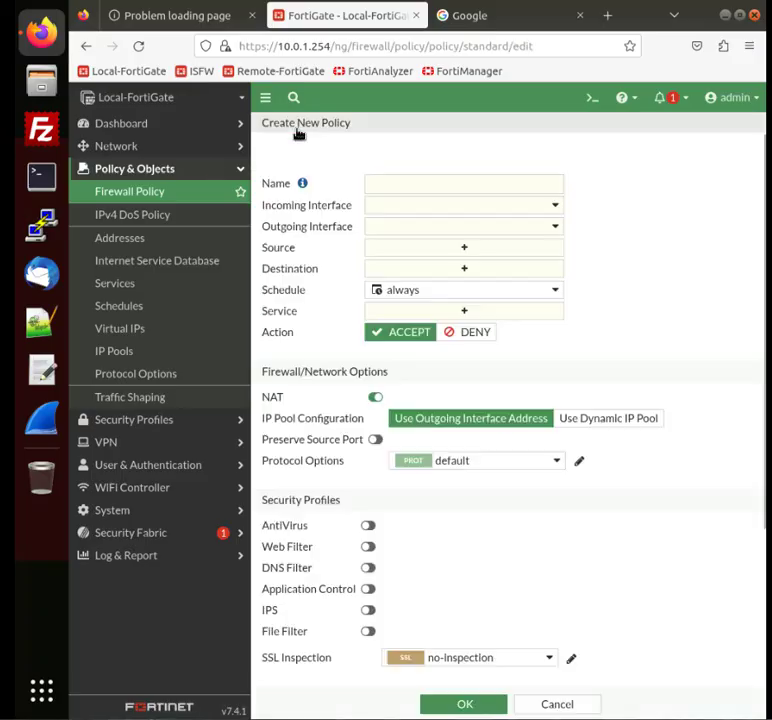
left_click(401, 183)
type("Bloc")
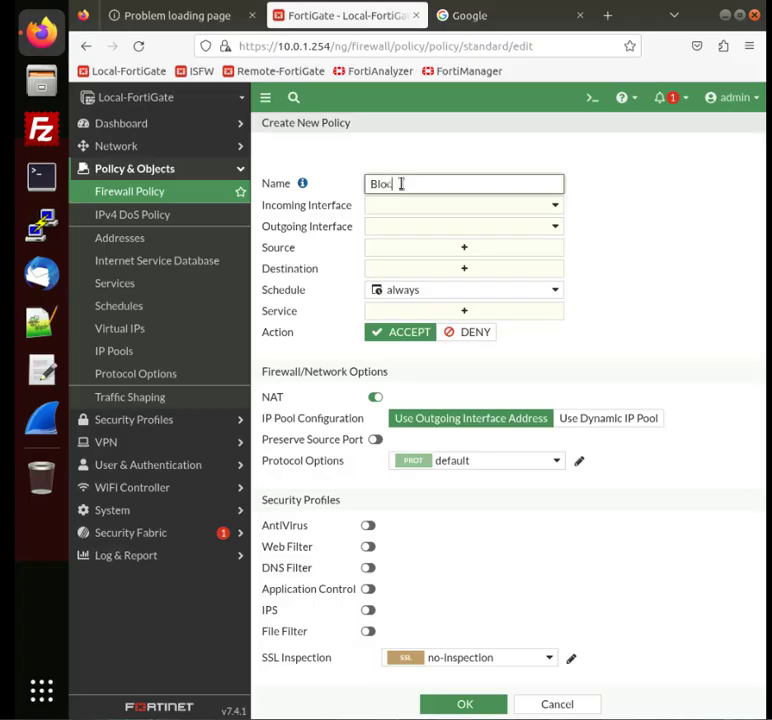
type("k_Ping")
Step: Set the policy's incoming interface to port3 and outgoing interface to port1
left_click(427, 206)
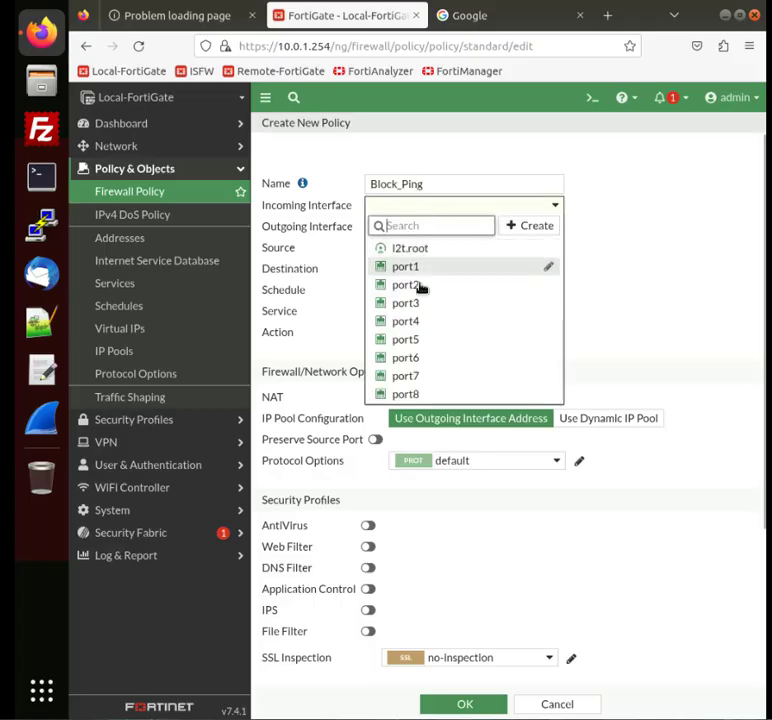
left_click(415, 307)
left_click(439, 227)
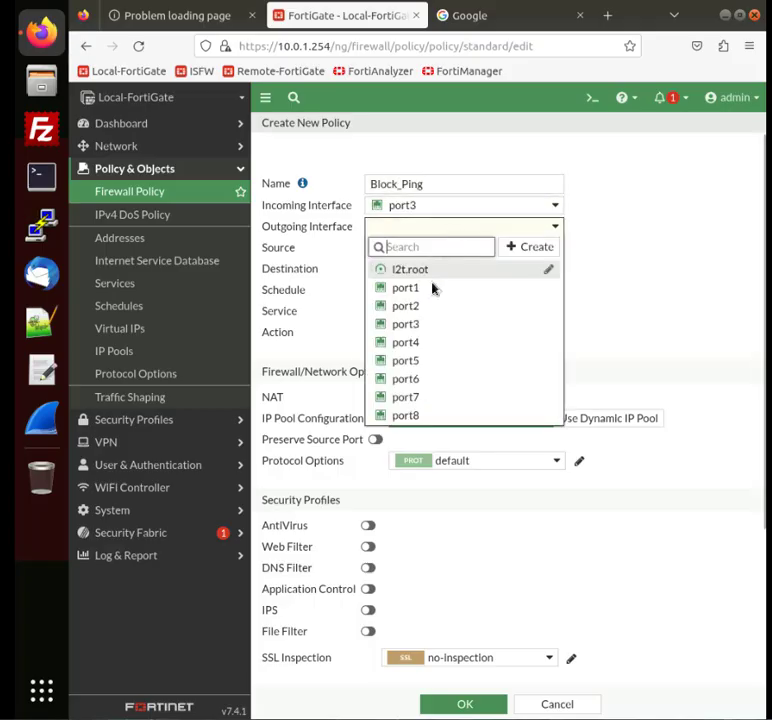
left_click(431, 289)
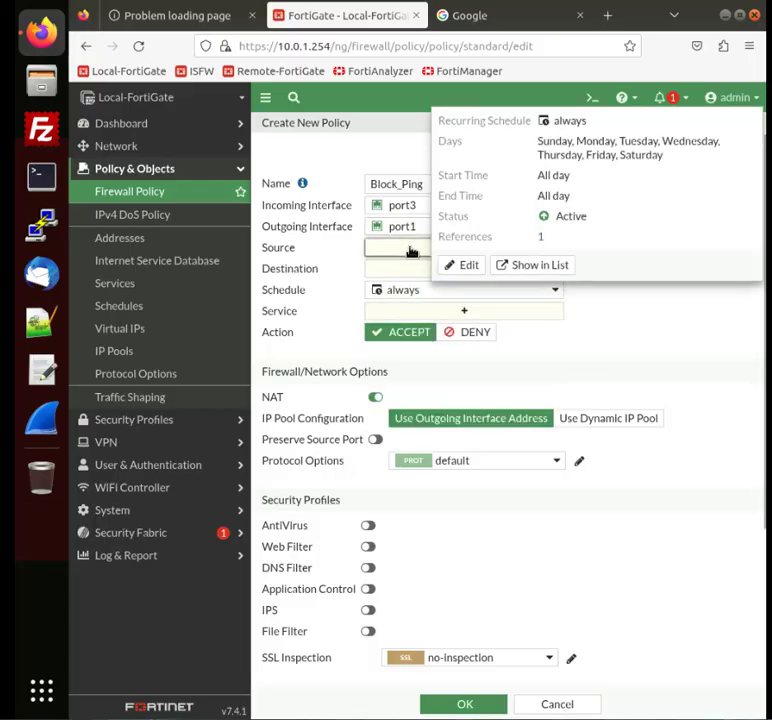
Step: Set the policy's source to LOCAL_SUBNET and destination to all
left_click(411, 250)
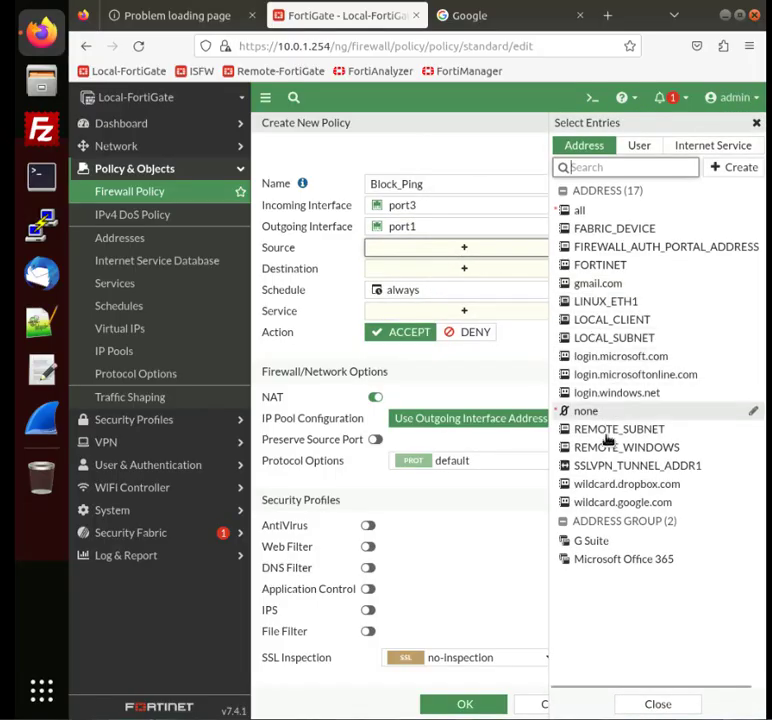
left_click(629, 339)
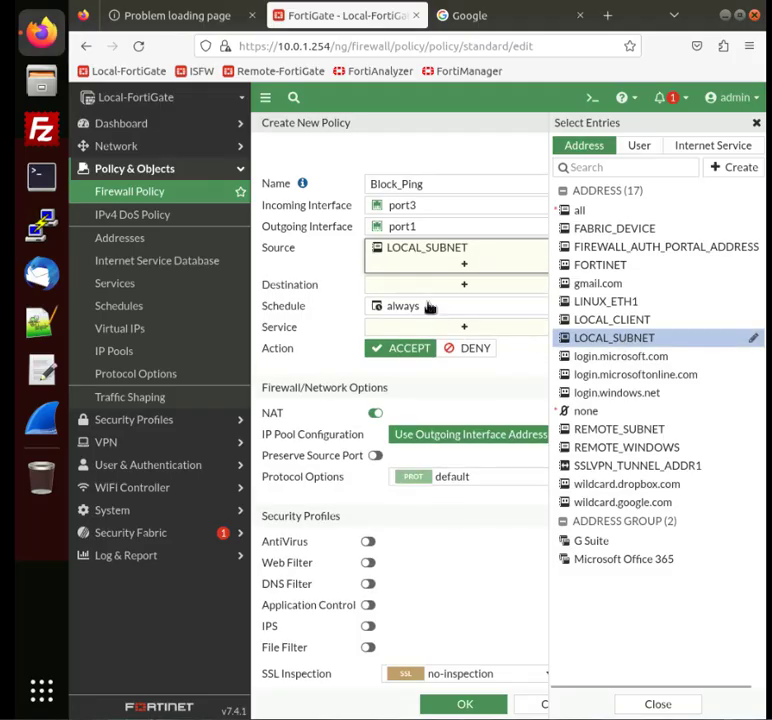
left_click(421, 287)
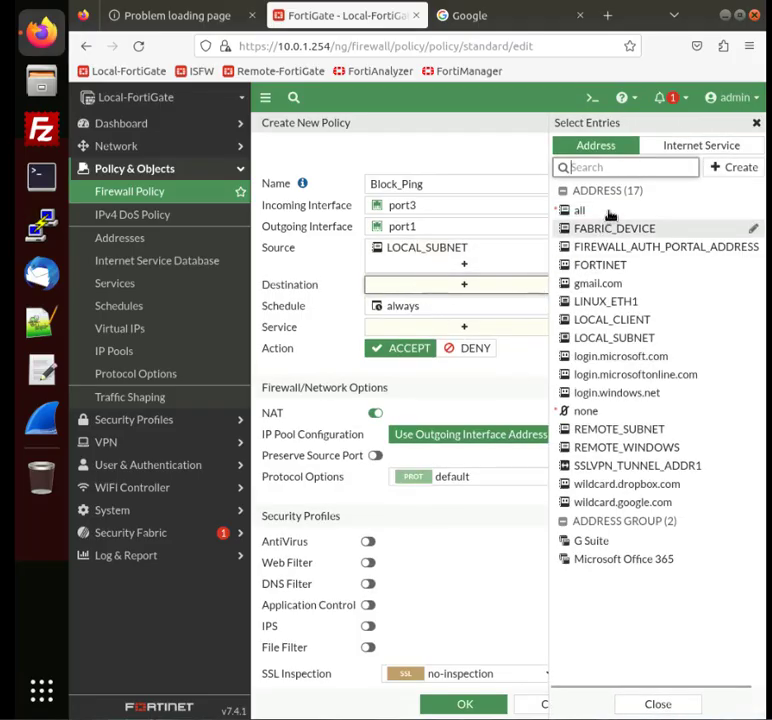
left_click(607, 212)
Step: Set the service to ALL_ICMP and action to DENY, enable violation traffic logging, and save the policy
left_click(429, 344)
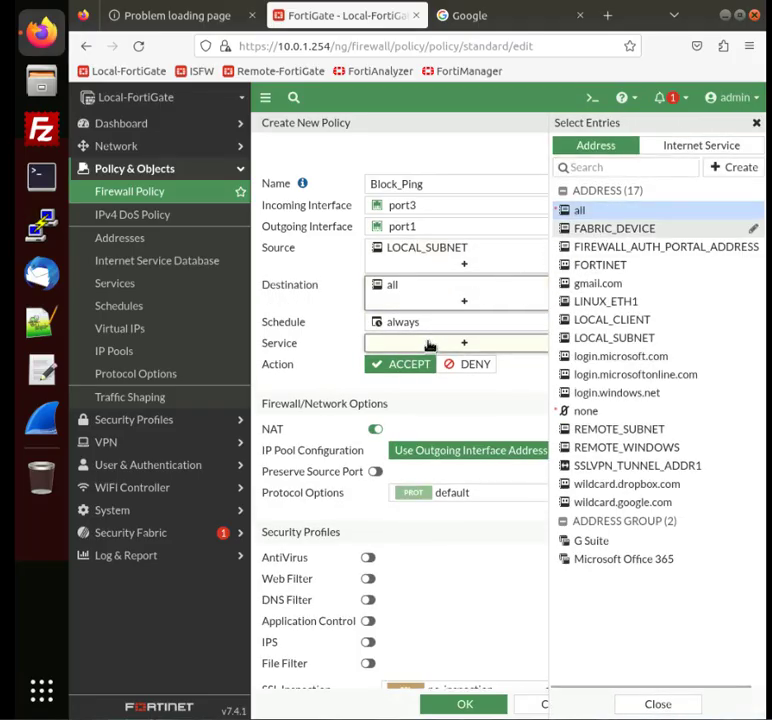
left_click(609, 224)
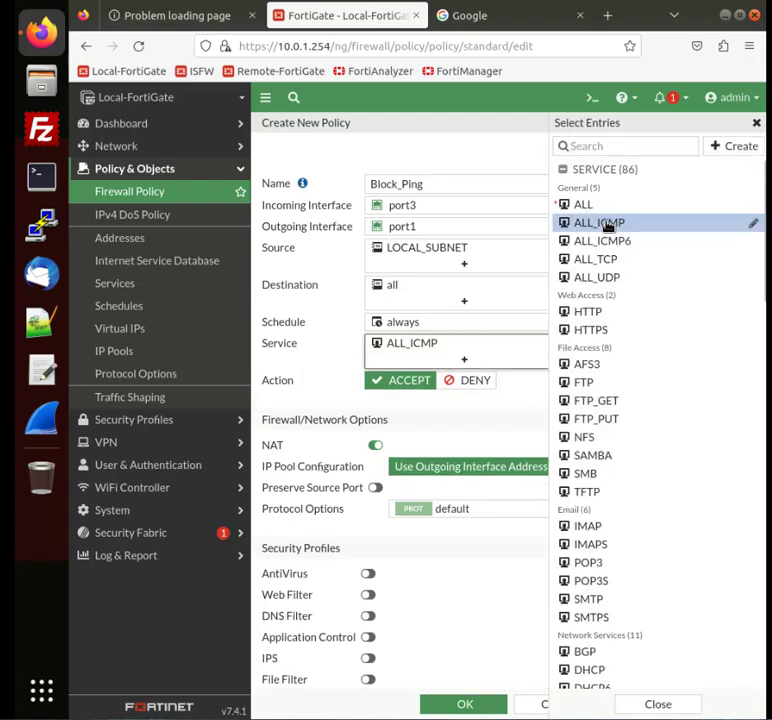
left_click(465, 382)
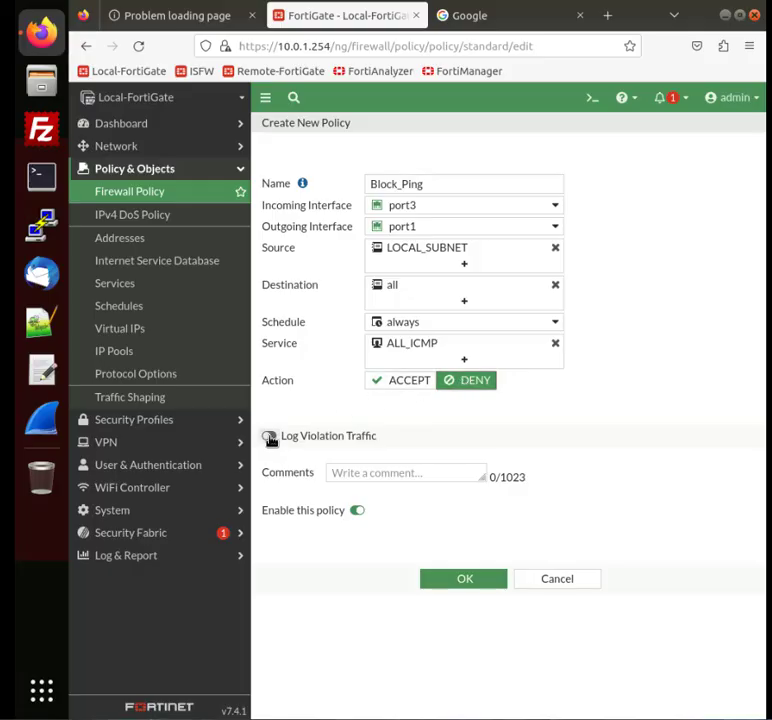
left_click(270, 438)
left_click(464, 582)
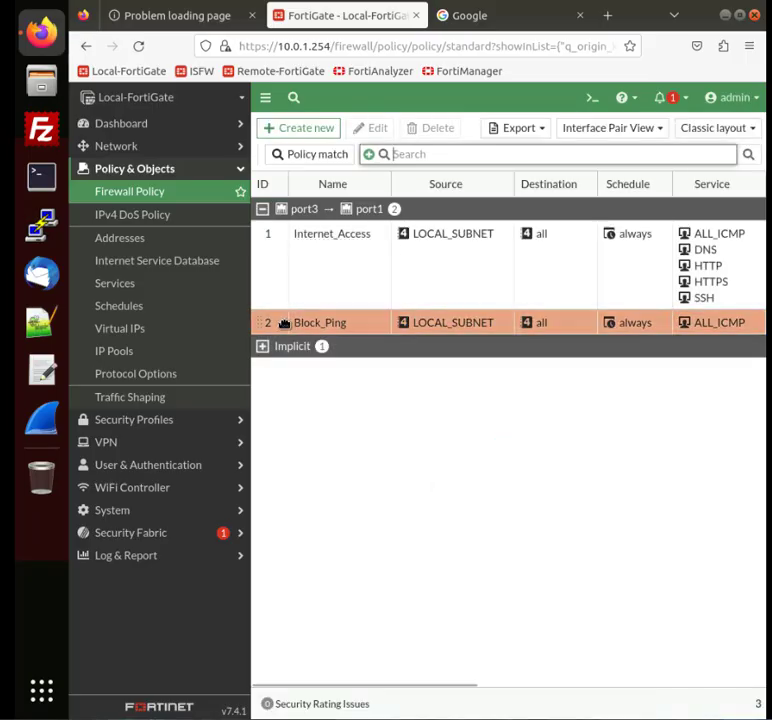
Step: Move the Block_Ping policy above the Internet_Access policy
left_click_drag(281, 321, 281, 241)
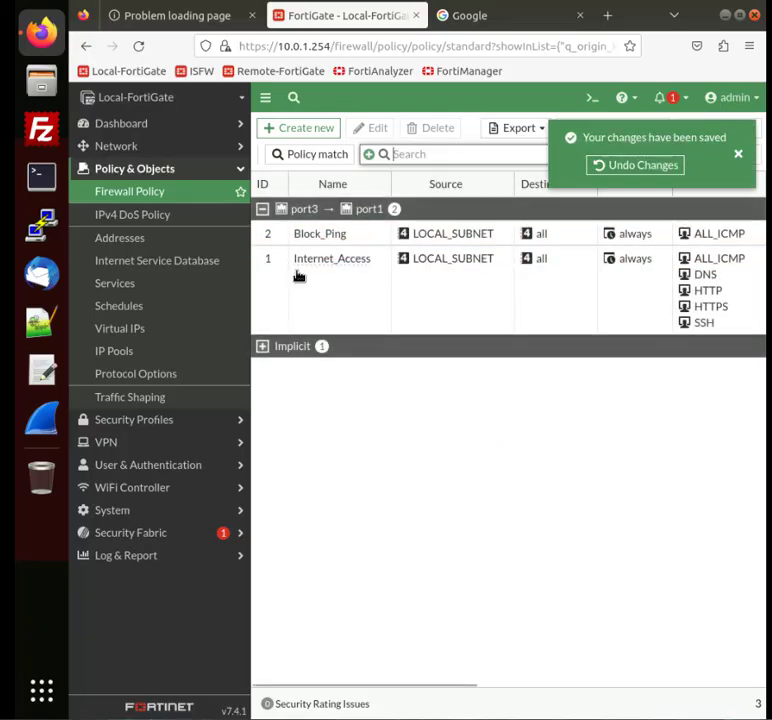
left_click(38, 178)
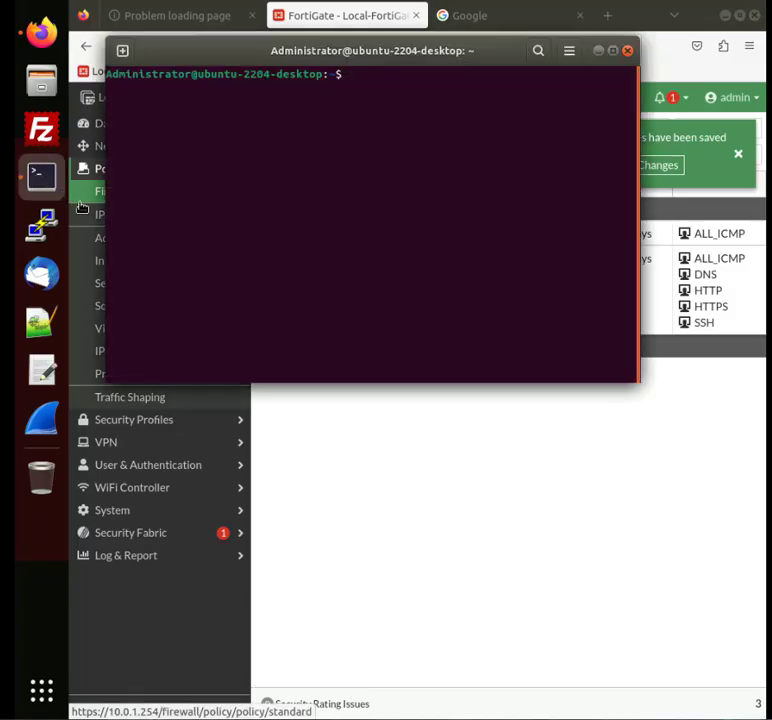
type("ping www.fortinet.com")
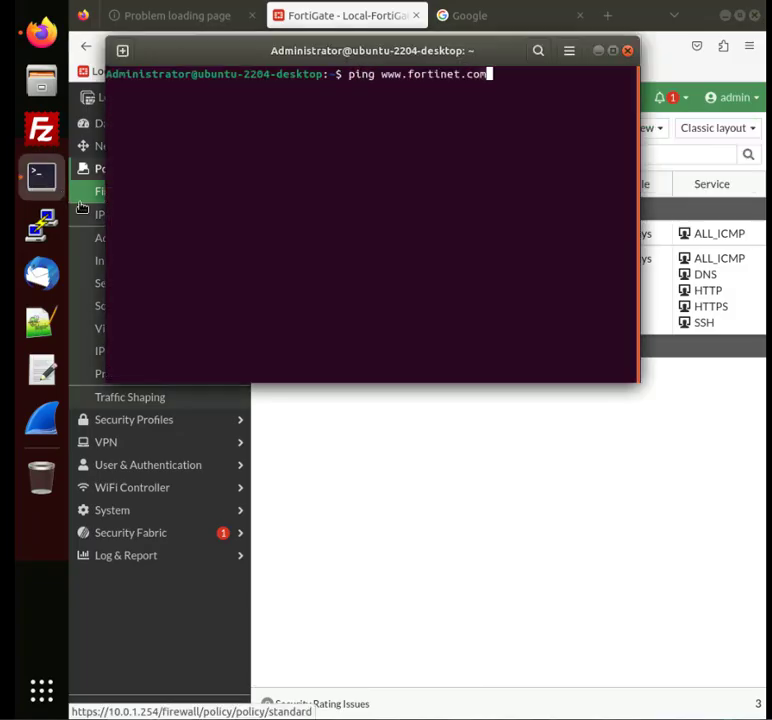
key("Return")
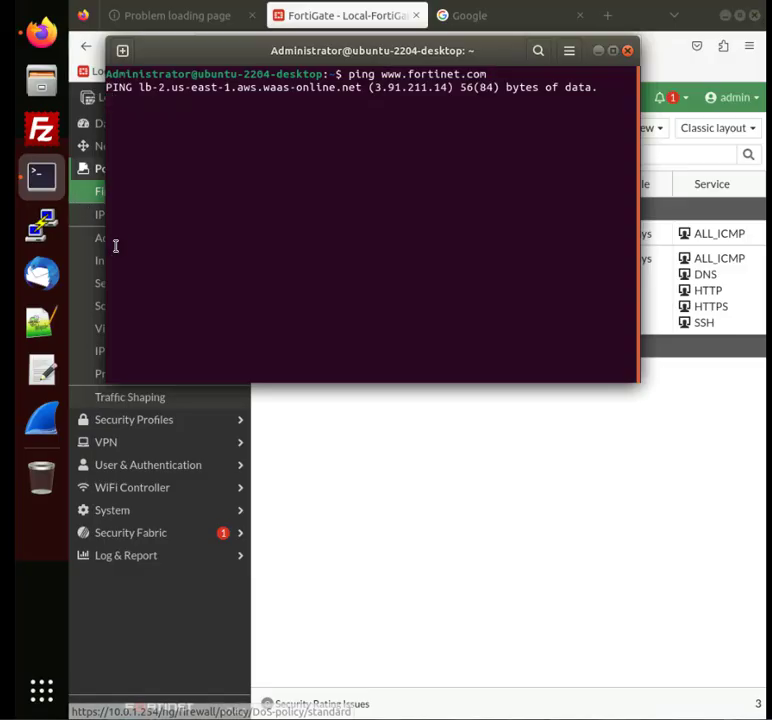
key("ctrl+c")
left_click(477, 28)
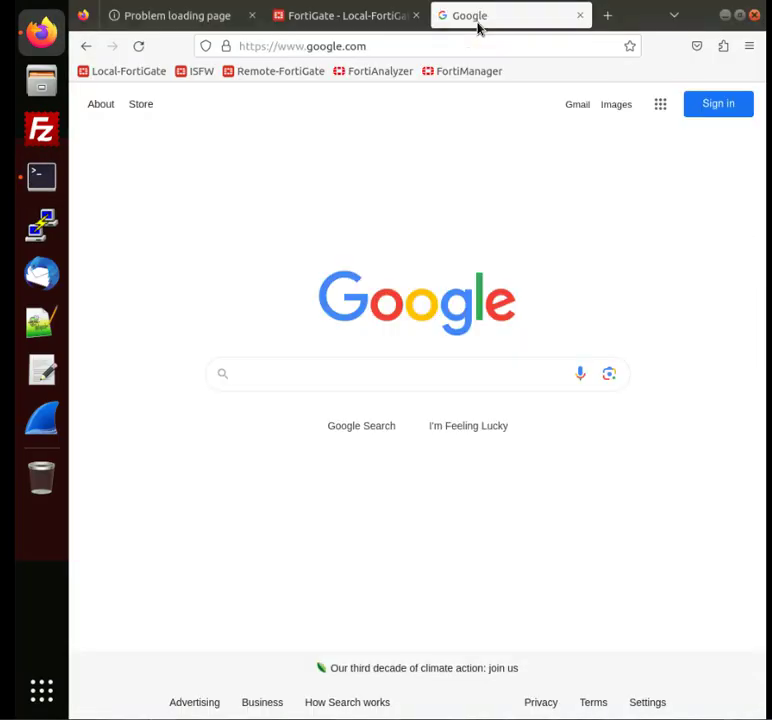
type("www.fortinet.co")
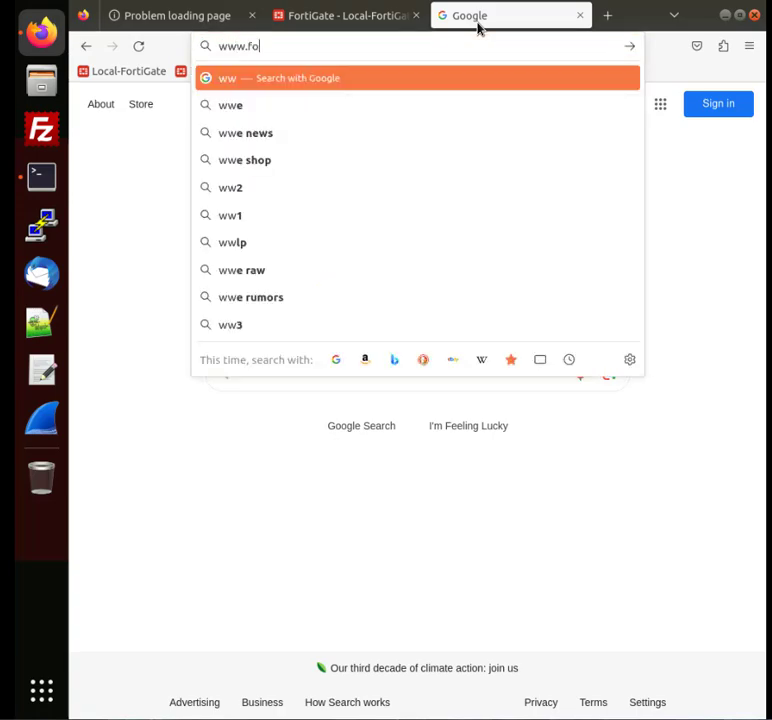
type("m")
key("Return")
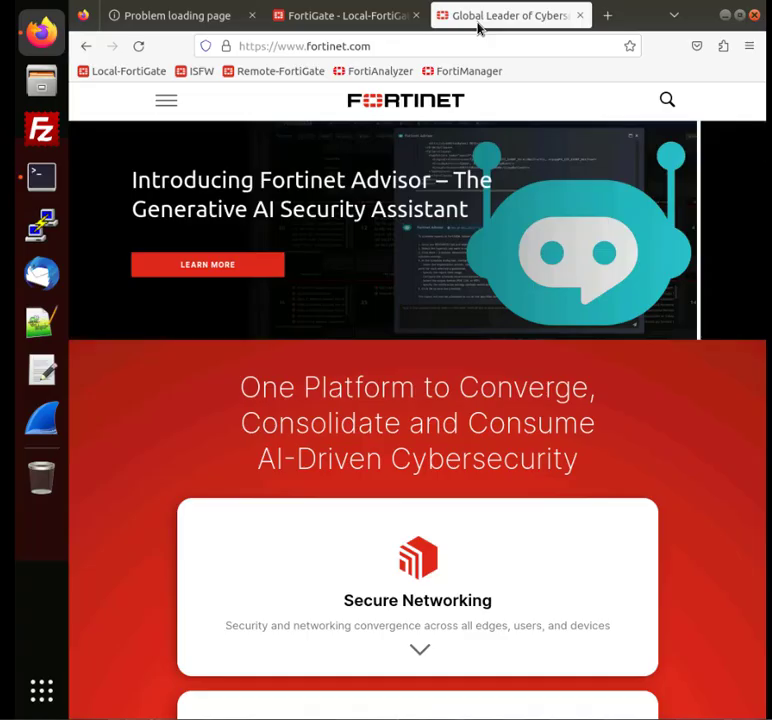
Step: Create a new virtual IP named VIP-INTERNAL-HOST
left_click(357, 16)
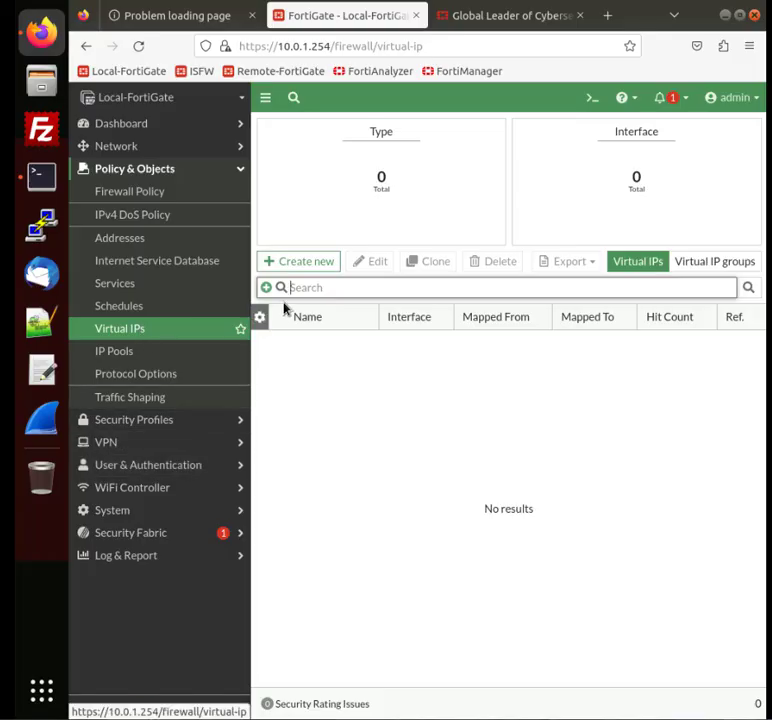
left_click(312, 267)
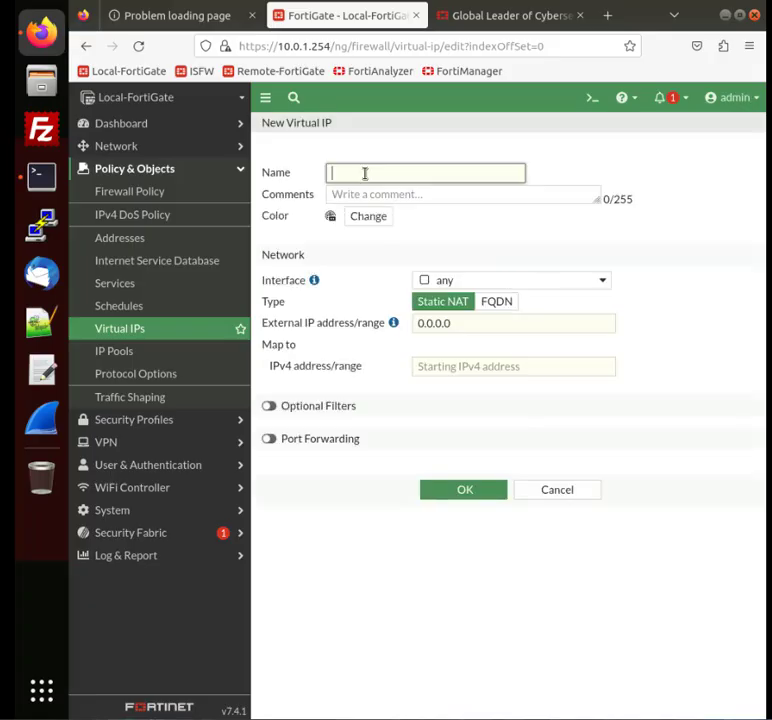
type("VIP-INTERNAL-HOST")
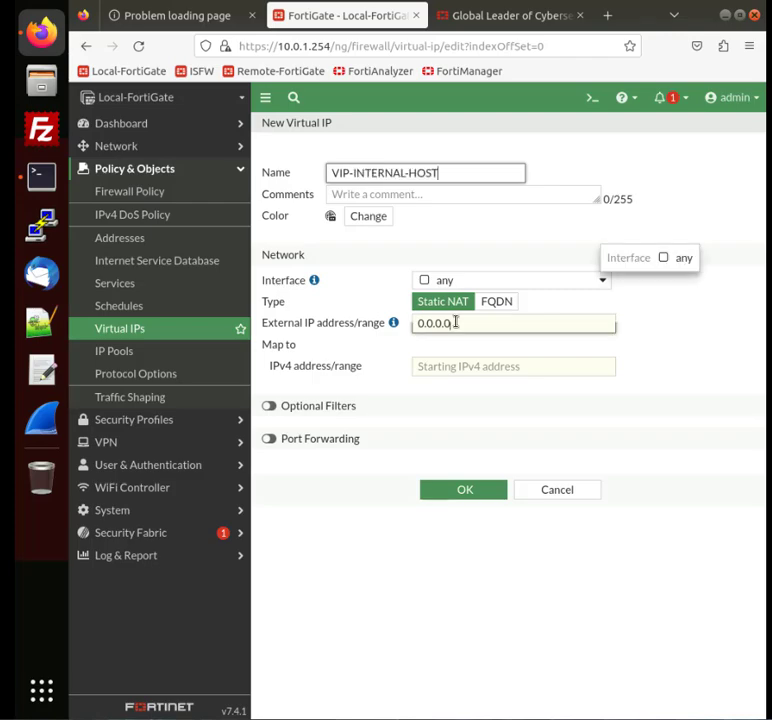
Step: Set the virtual IP's external address to 10.200.1.200 and map it to 10.0.1.10
left_click(455, 322)
double_click(455, 322)
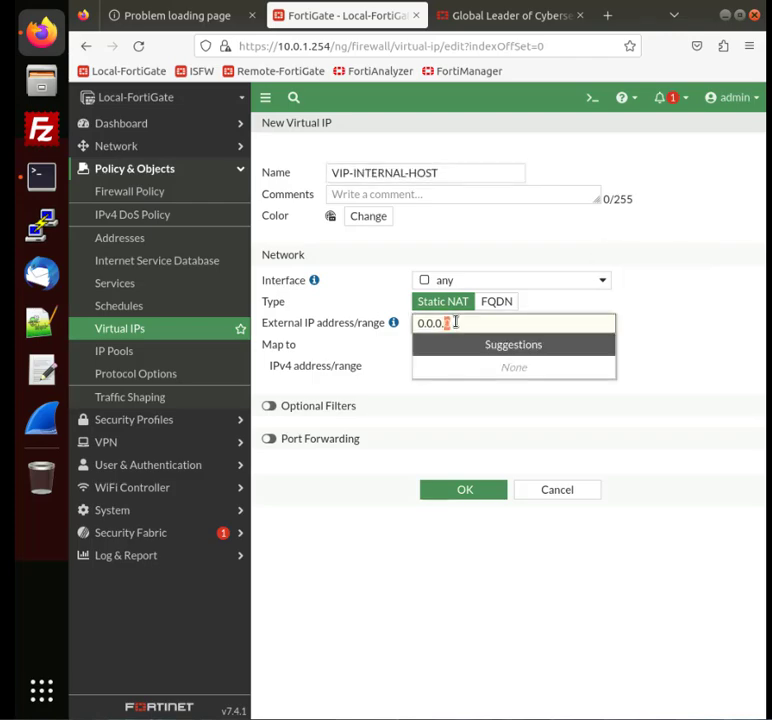
key("BackSpace")
key("BackSpace")
key("BackSpace")
key("BackSpace")
key("BackSpace")
key("BackSpace")
key("BackSpace")
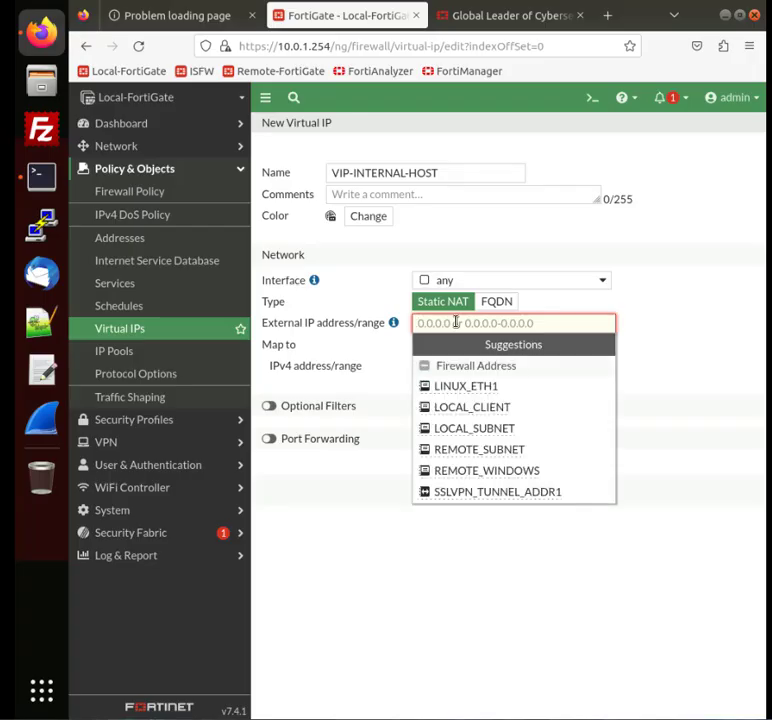
type("10.200")
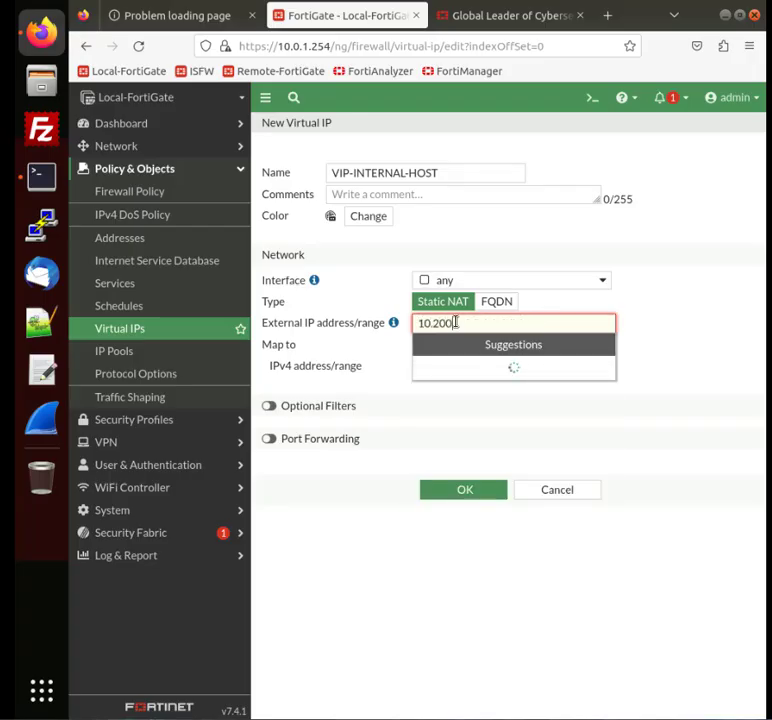
type(".1.200")
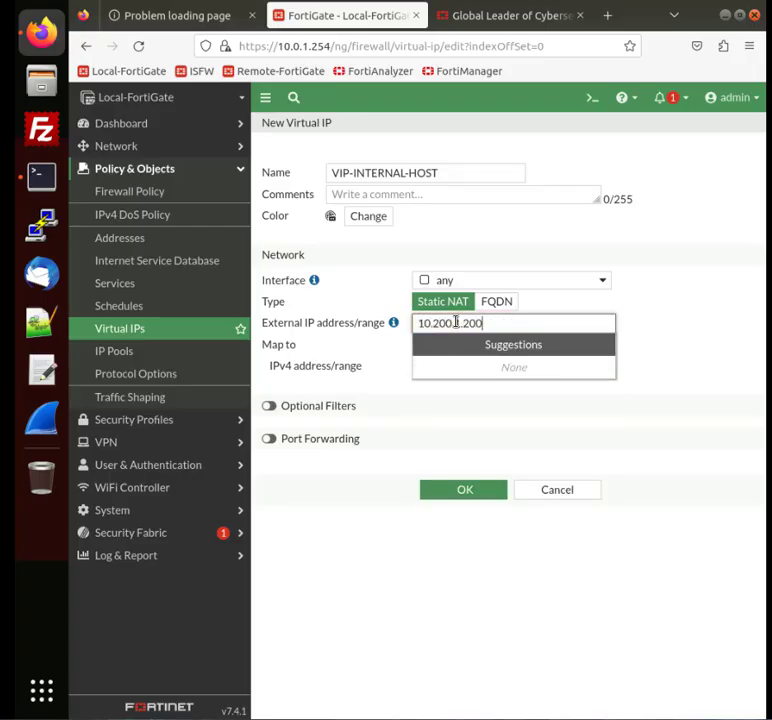
left_click(445, 367)
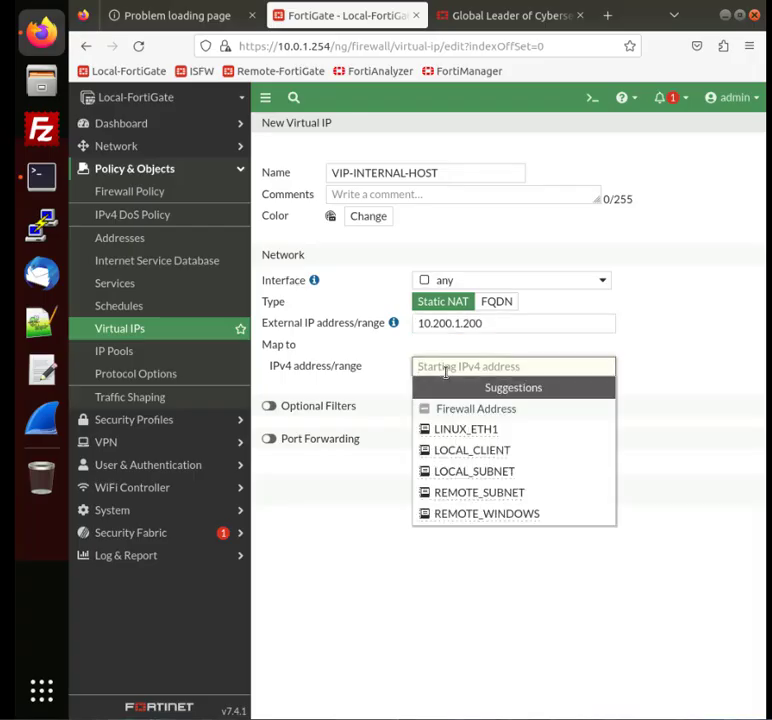
type("10.0.1.10")
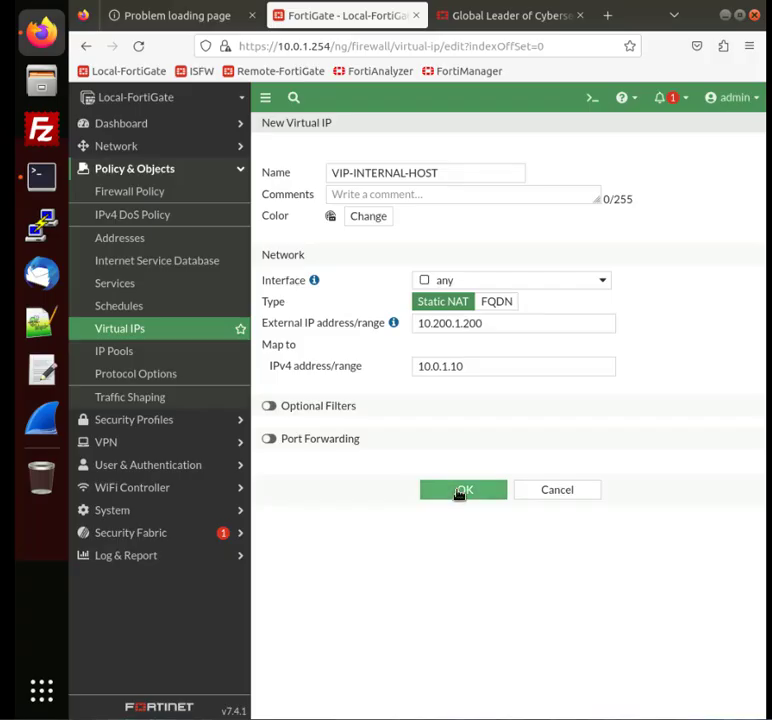
Step: Save the virtual IP and start a new firewall policy named Web-Server-Access
left_click(459, 494)
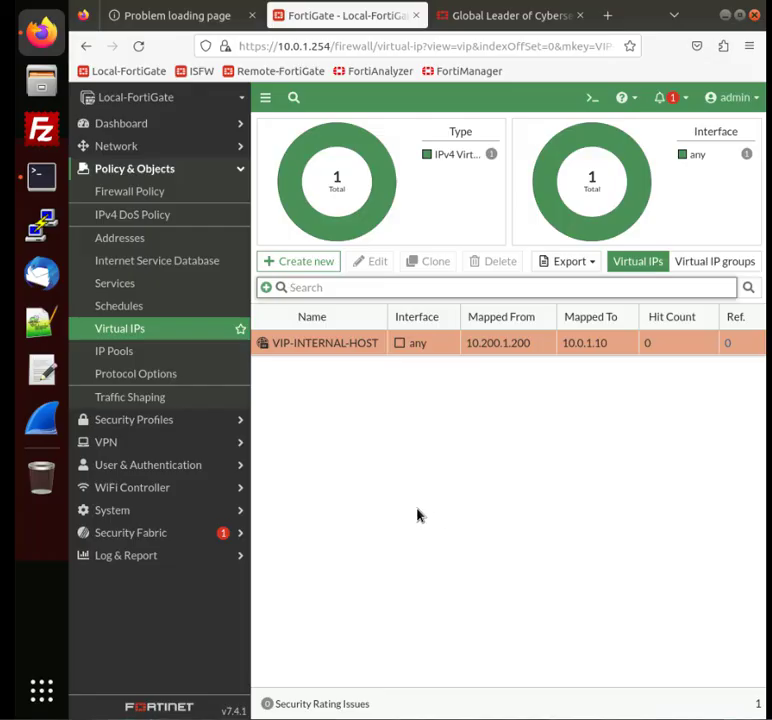
left_click(158, 199)
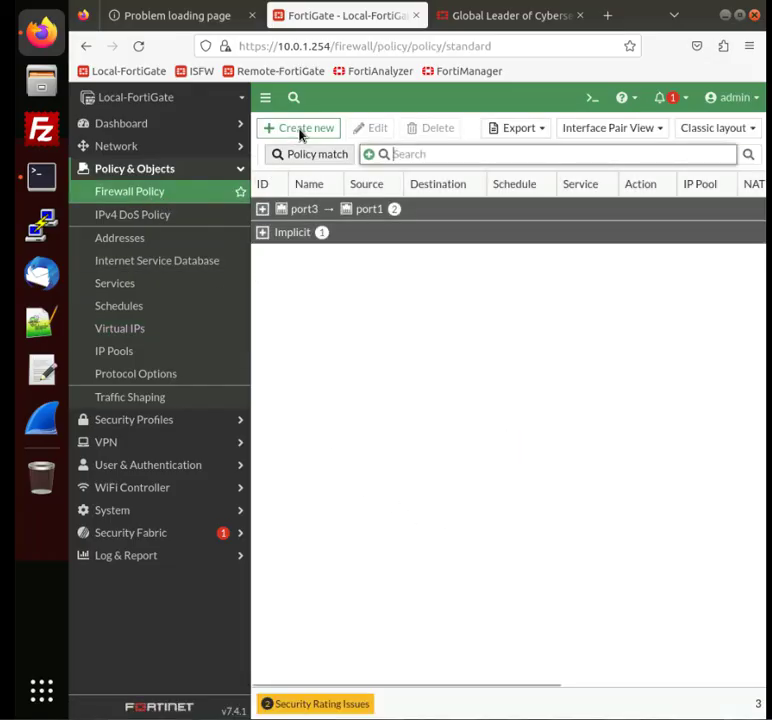
left_click(301, 130)
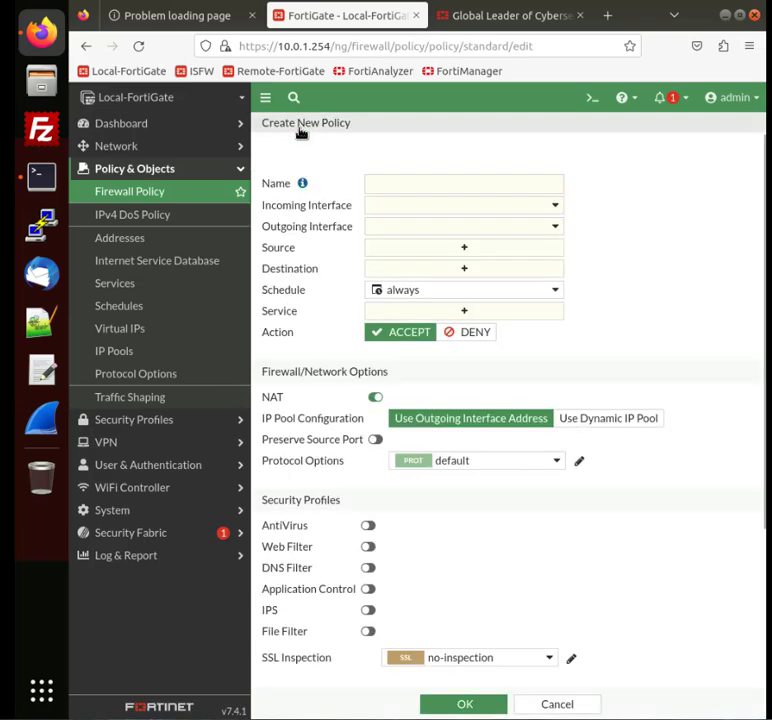
left_click(393, 188)
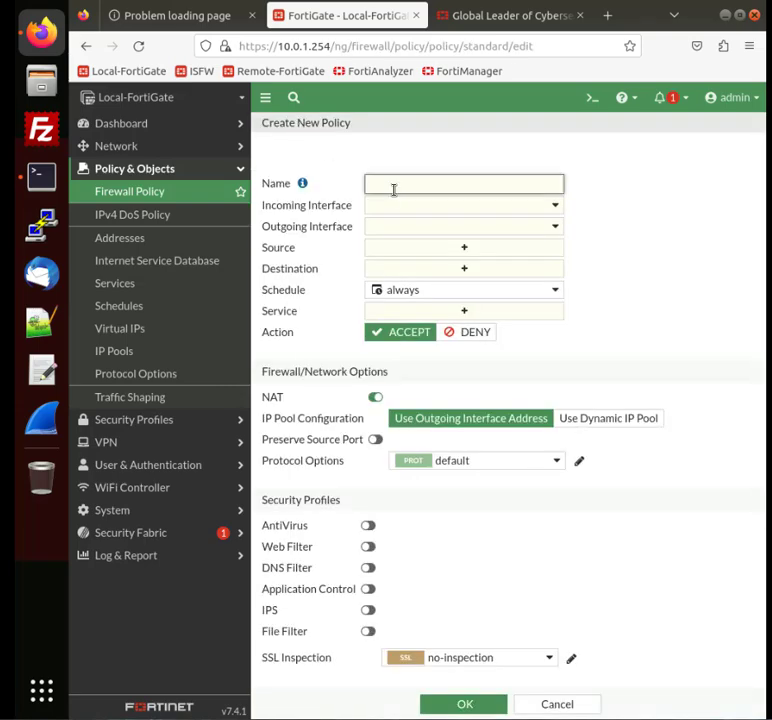
type("Web-Server-Access")
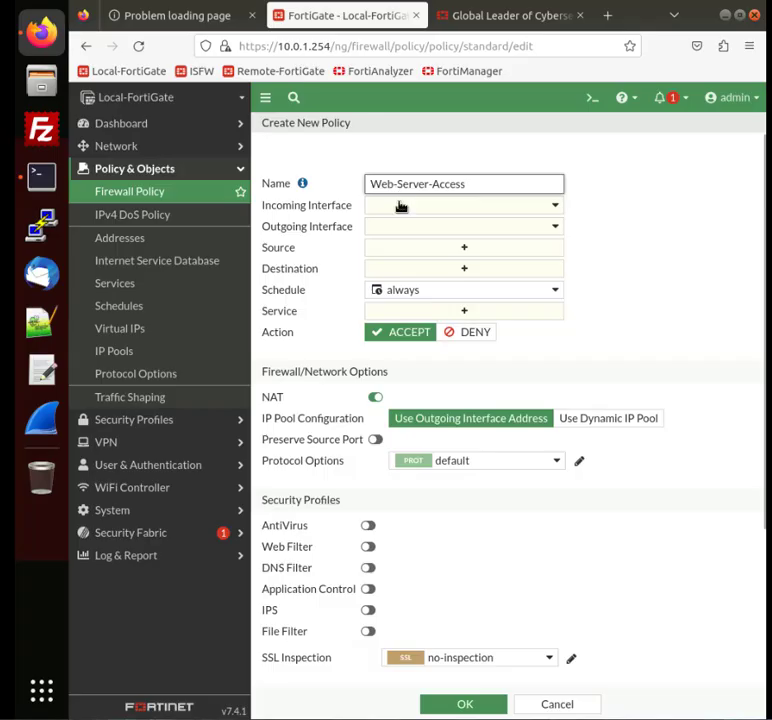
Step: Set the policy's incoming interface to port1 and outgoing interface to port3
left_click(406, 206)
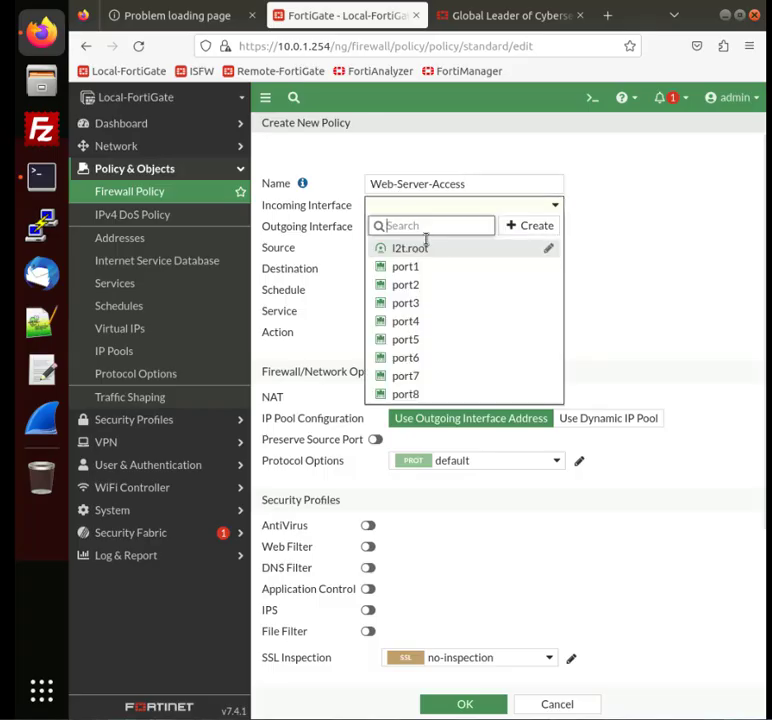
left_click(431, 268)
left_click(427, 232)
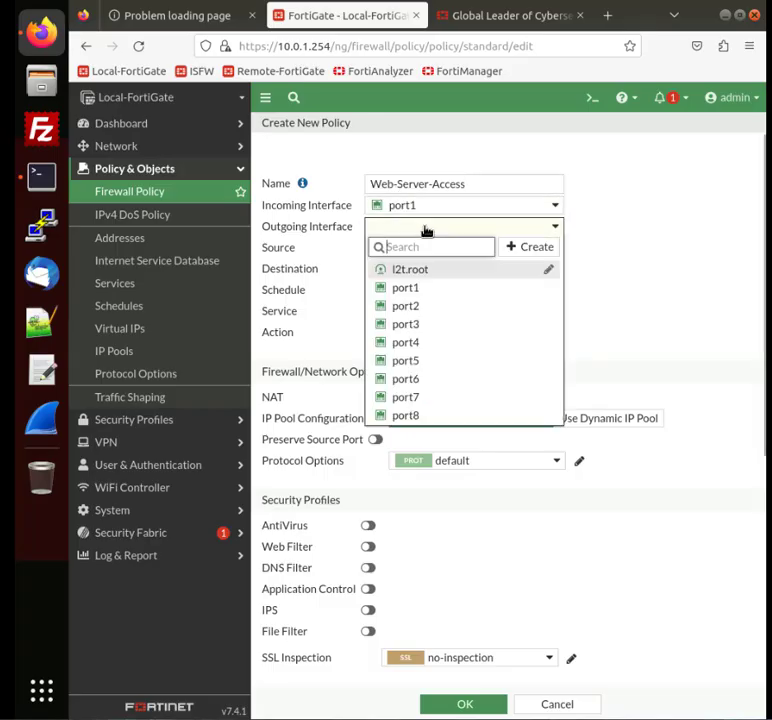
left_click(419, 325)
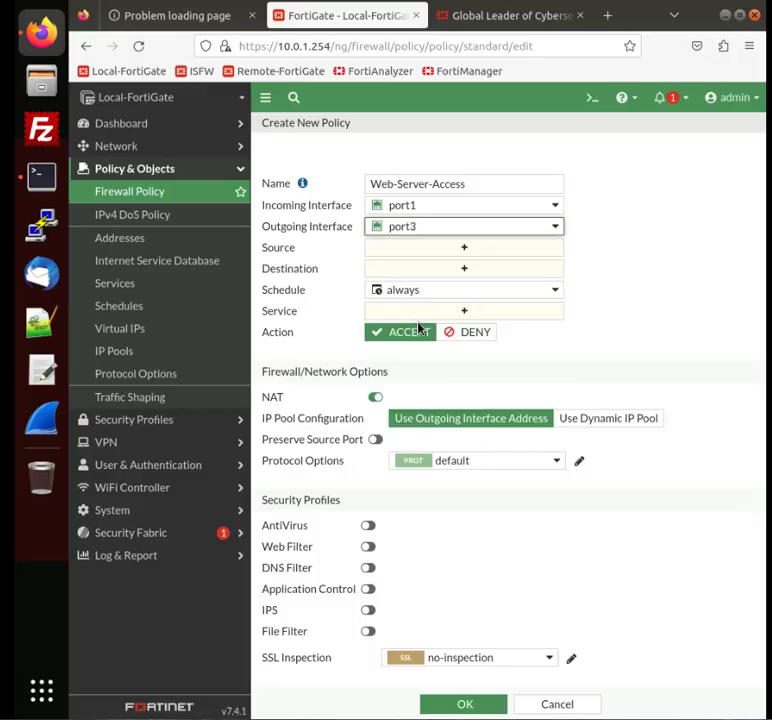
Step: Set the policy source to all and the destination to VIP-INTERNAL-HOST
left_click(434, 252)
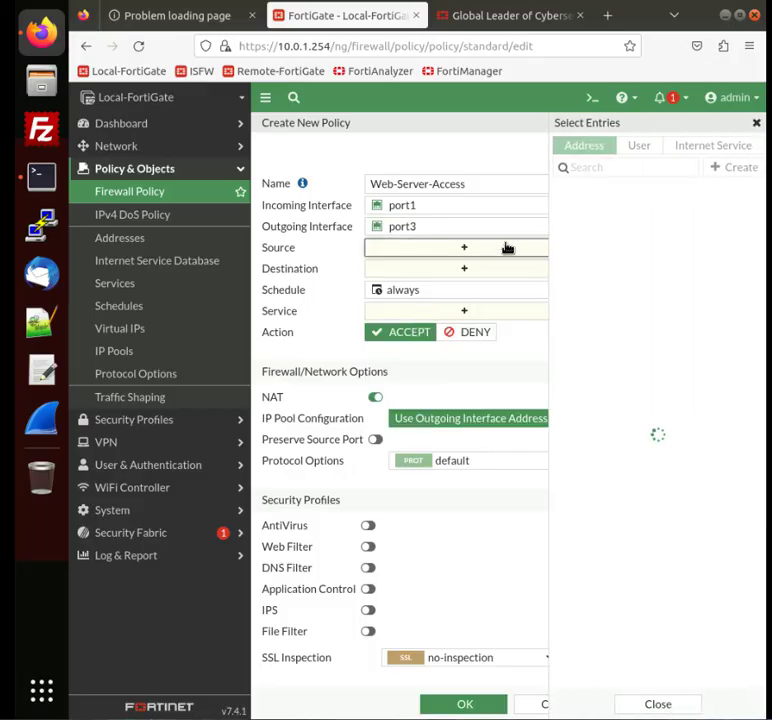
left_click(590, 209)
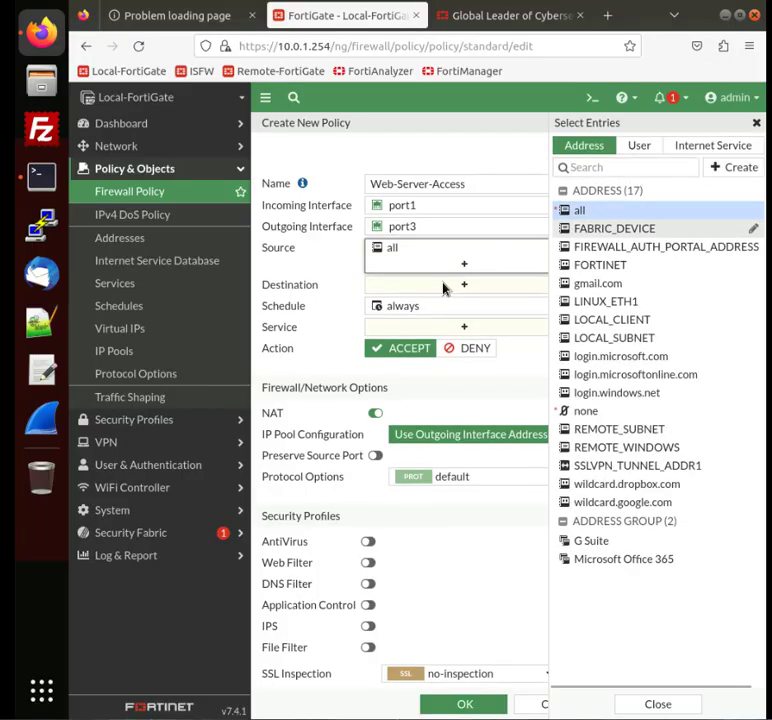
left_click(444, 287)
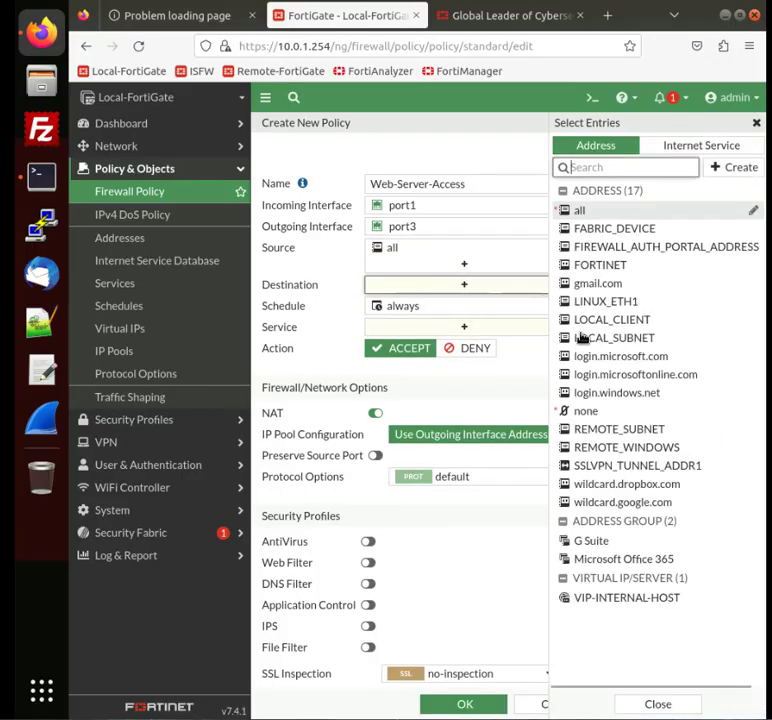
left_click(641, 601)
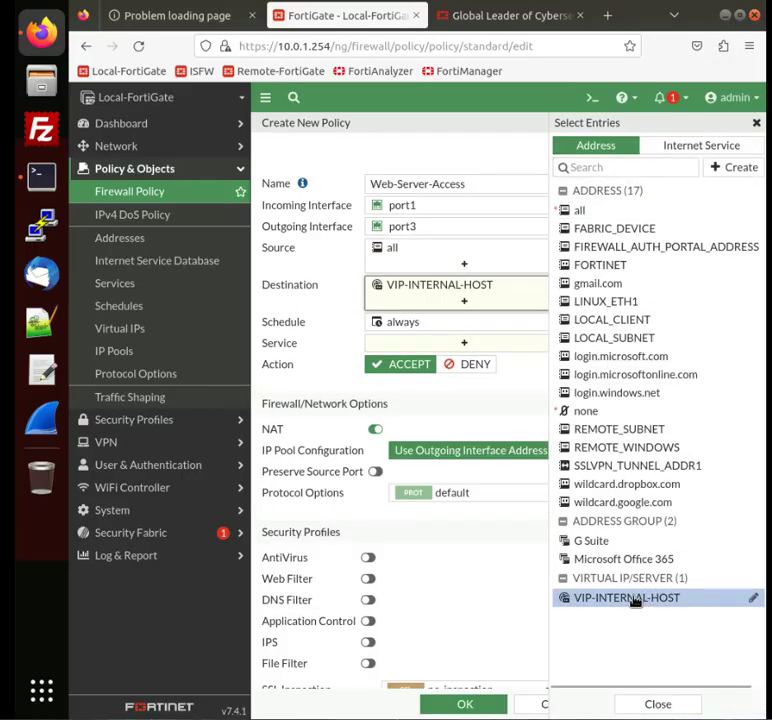
Step: Add HTTP and HTTPS as the policy's services
left_click(447, 345)
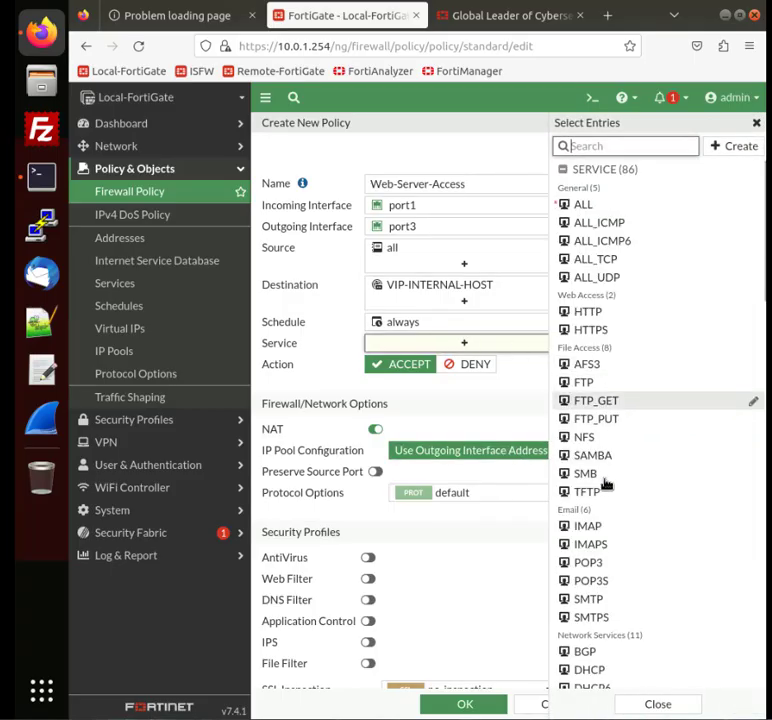
left_click(603, 313)
left_click(604, 330)
Step: Disable NAT on the Web-Server-Access policy
left_click(372, 462)
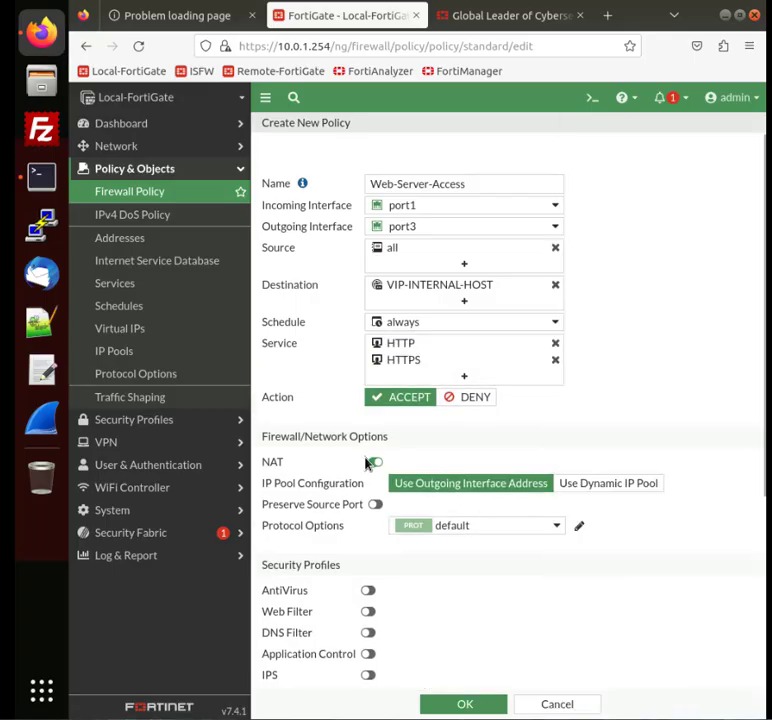
left_click(372, 462)
scroll(384, 508, "down", 5)
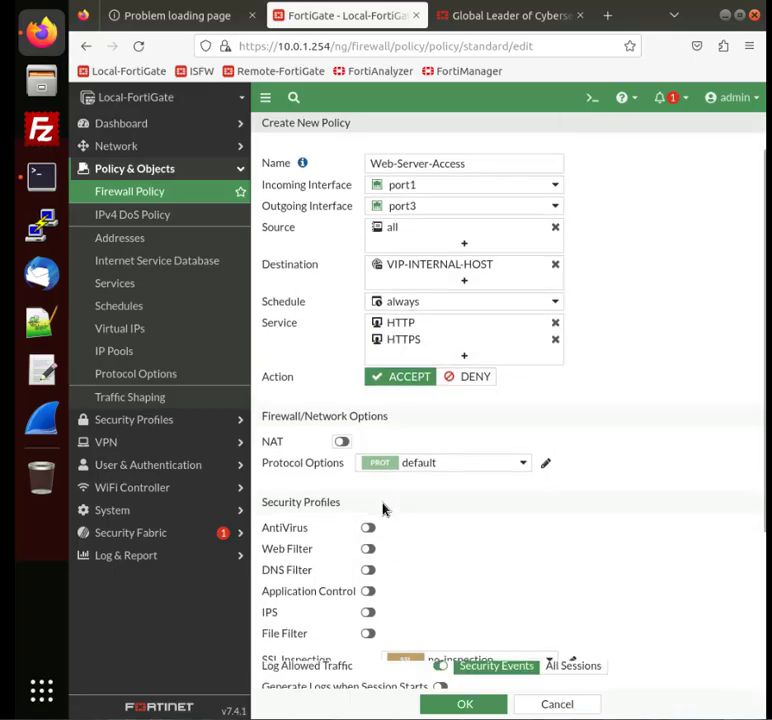
Step: Set allowed-traffic logging to All Sessions and save the policy
left_click(569, 518)
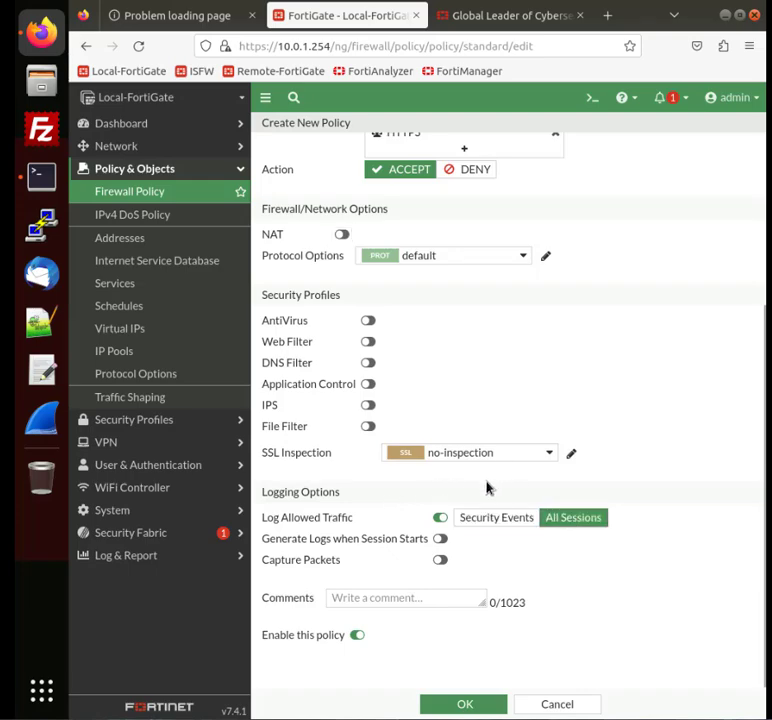
left_click(464, 704)
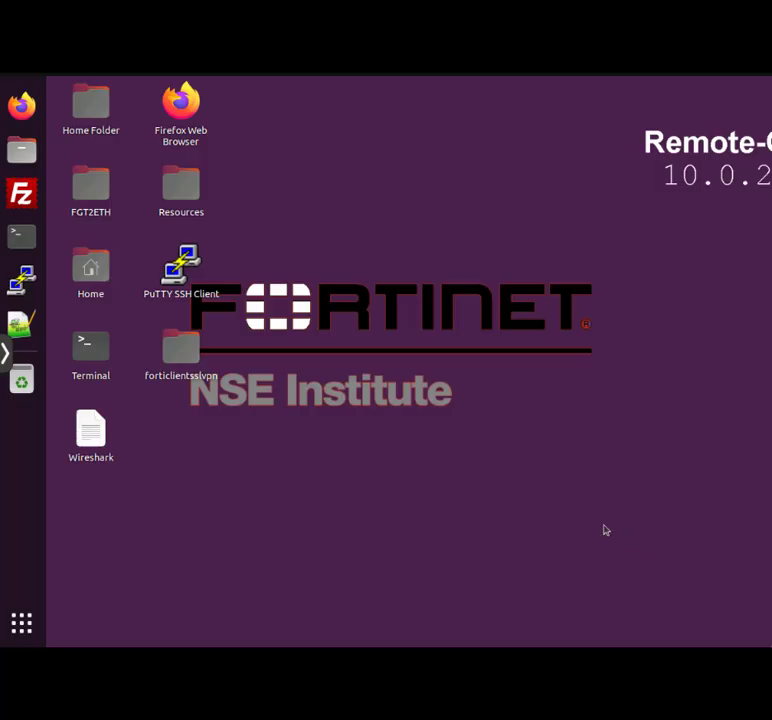
Step: Open Firefox on the remote host and browse to 10.200.1.200
left_click(184, 112)
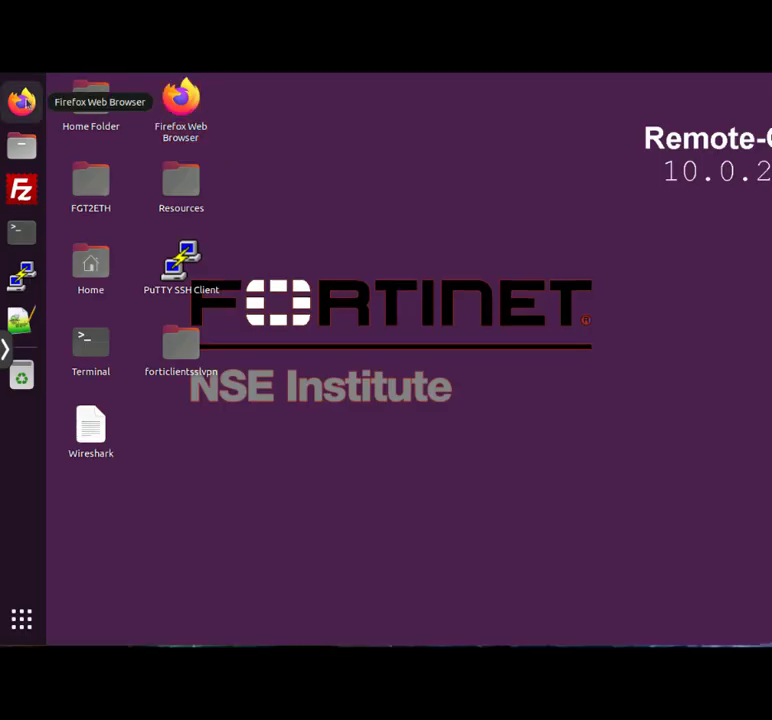
left_click(22, 103)
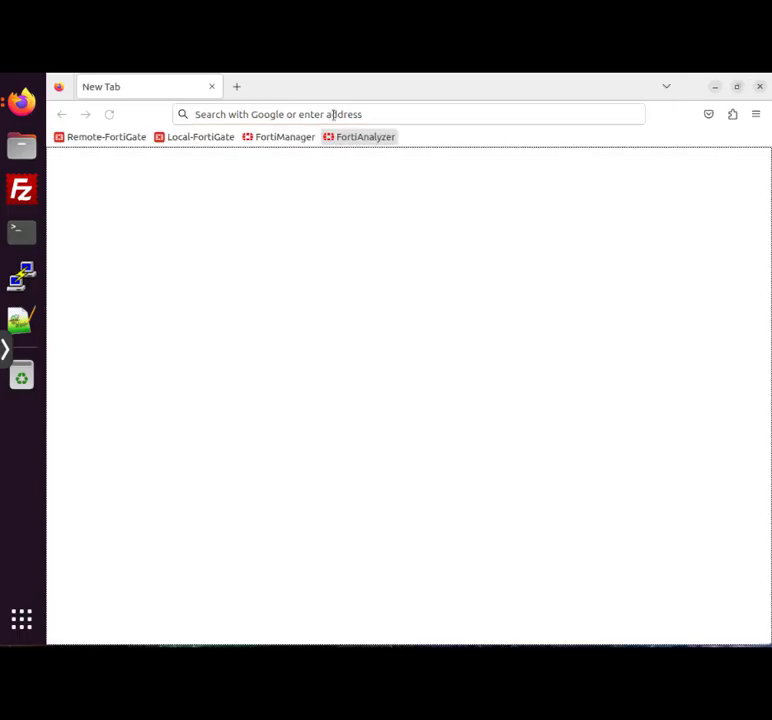
left_click(333, 114)
type("10.200.1.200")
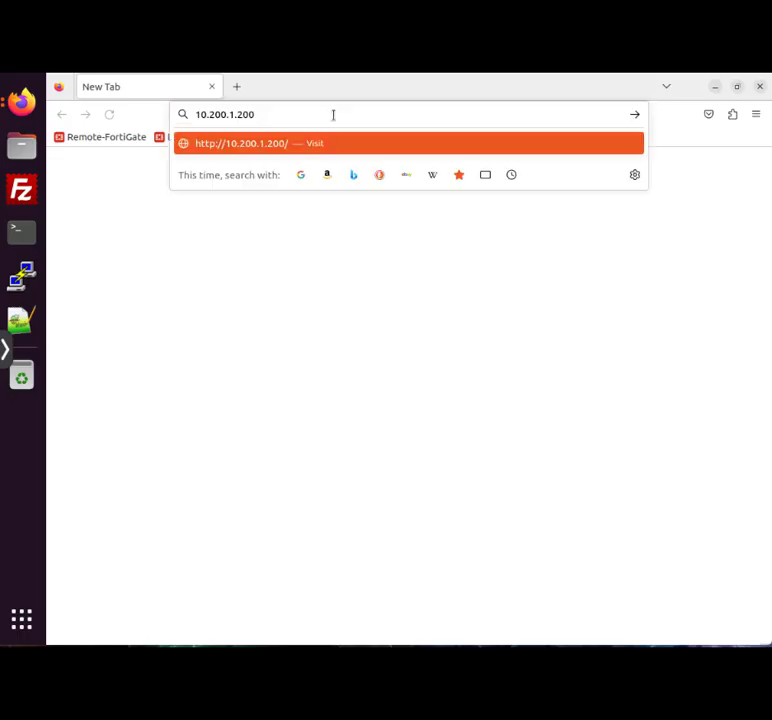
key("Return")
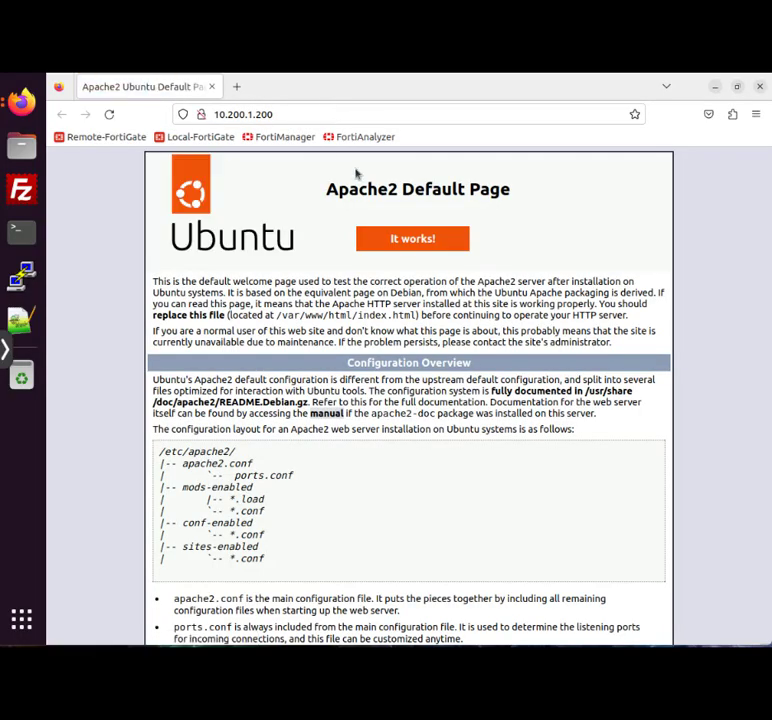